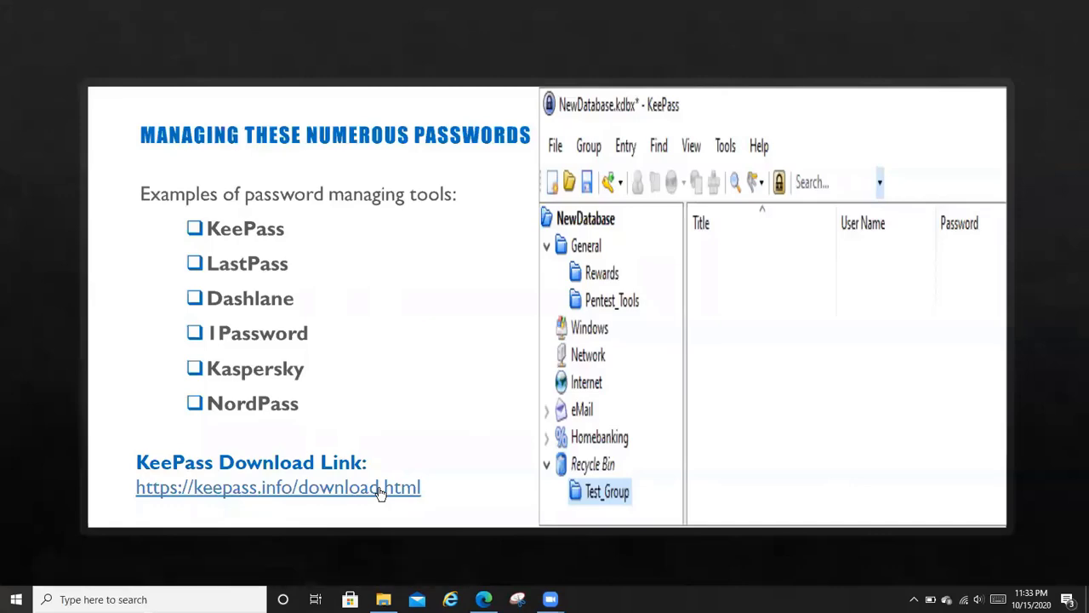
- Open the keepass.info/download.html link from the slide in Edge
click(381, 490)
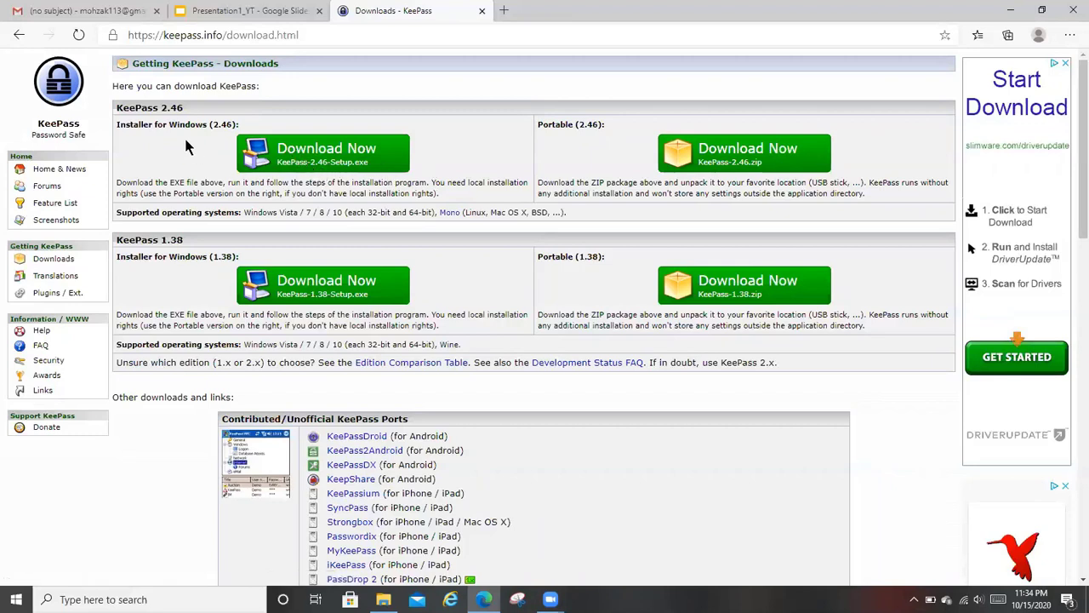
- Download KeePass-2.46-Setup.exe for Windows, run it, and keep English as the setup language
click(316, 164)
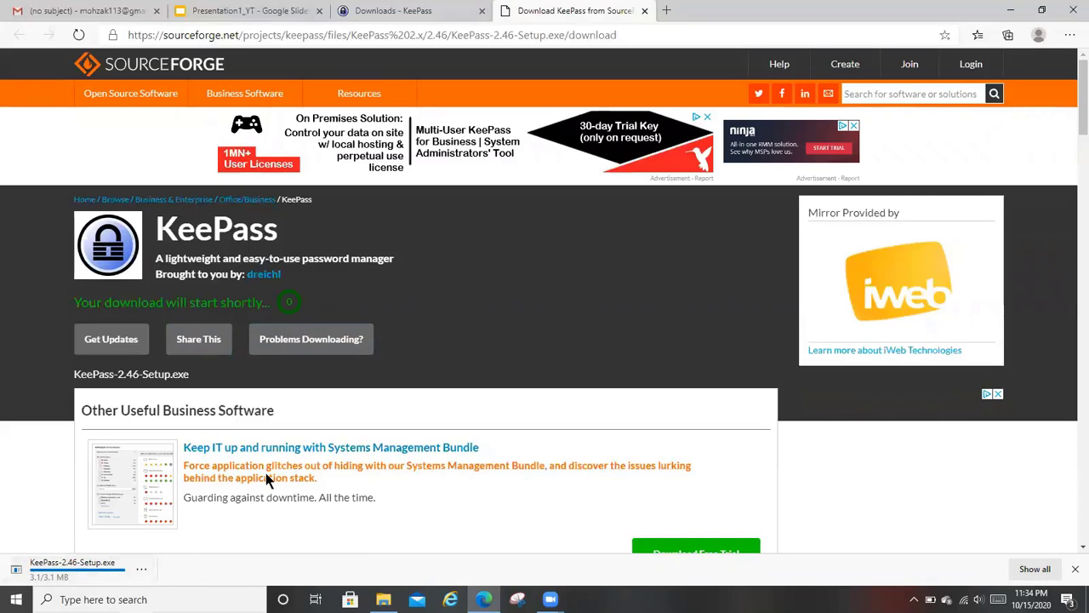
click(75, 570)
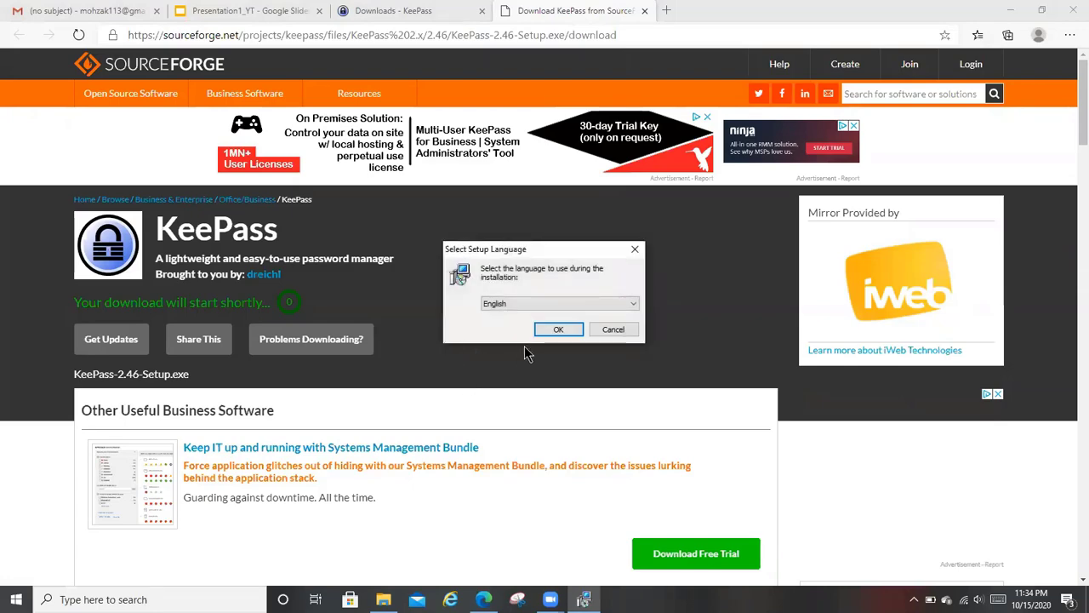
click(551, 331)
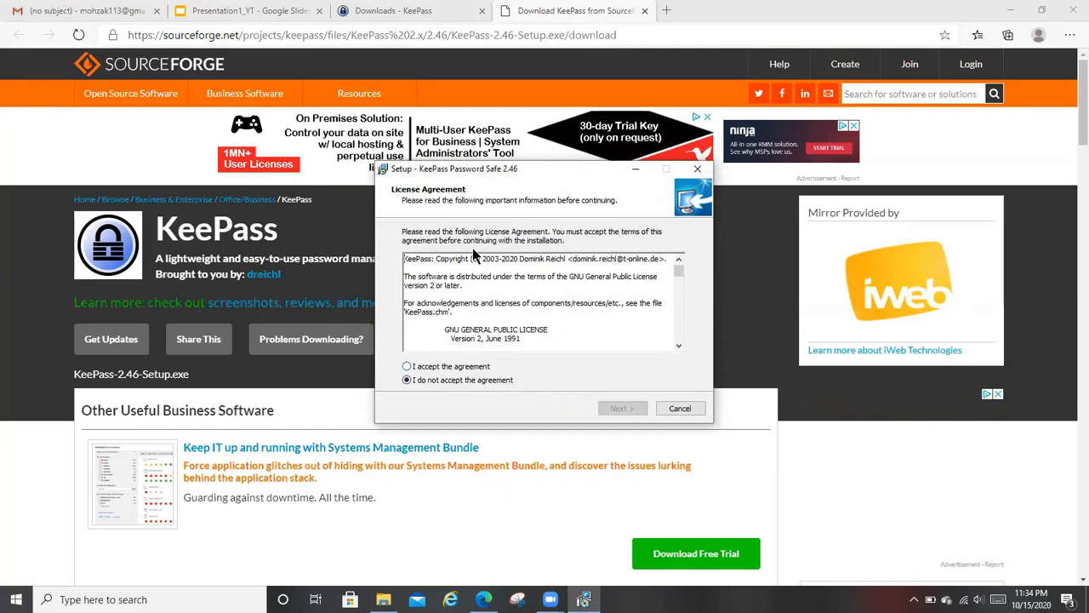
- Accept the licence, keep the default folder and full components, add a desktop shortcut, and install
click(418, 370)
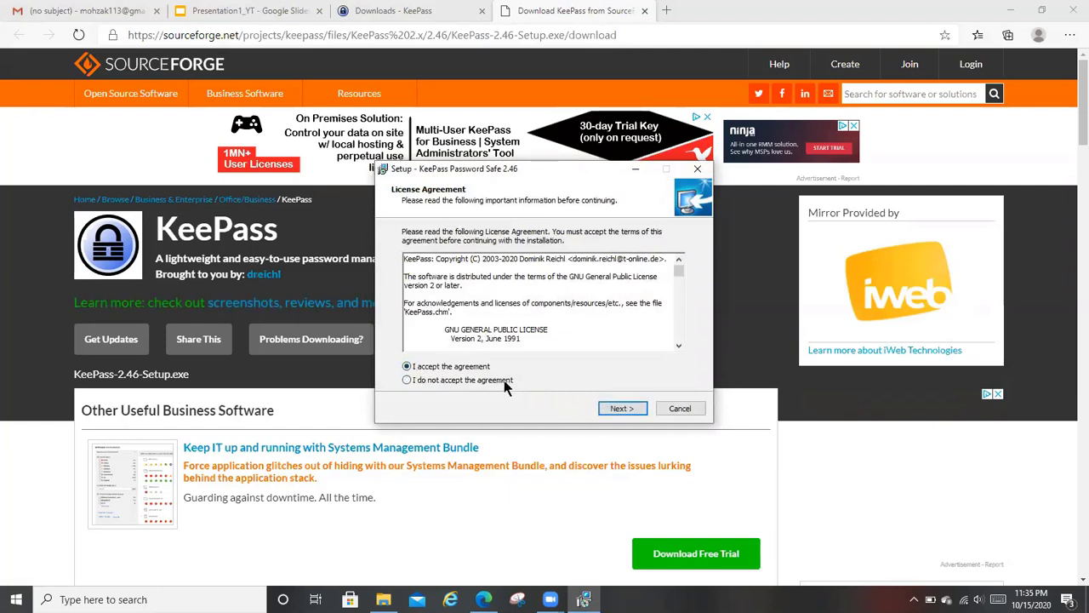
click(618, 407)
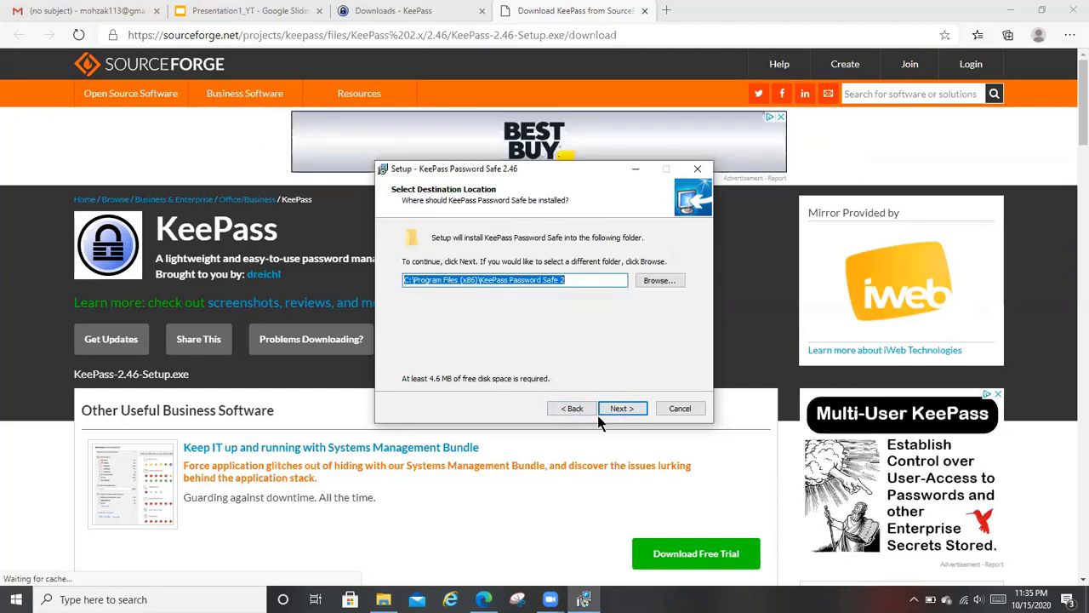
click(620, 410)
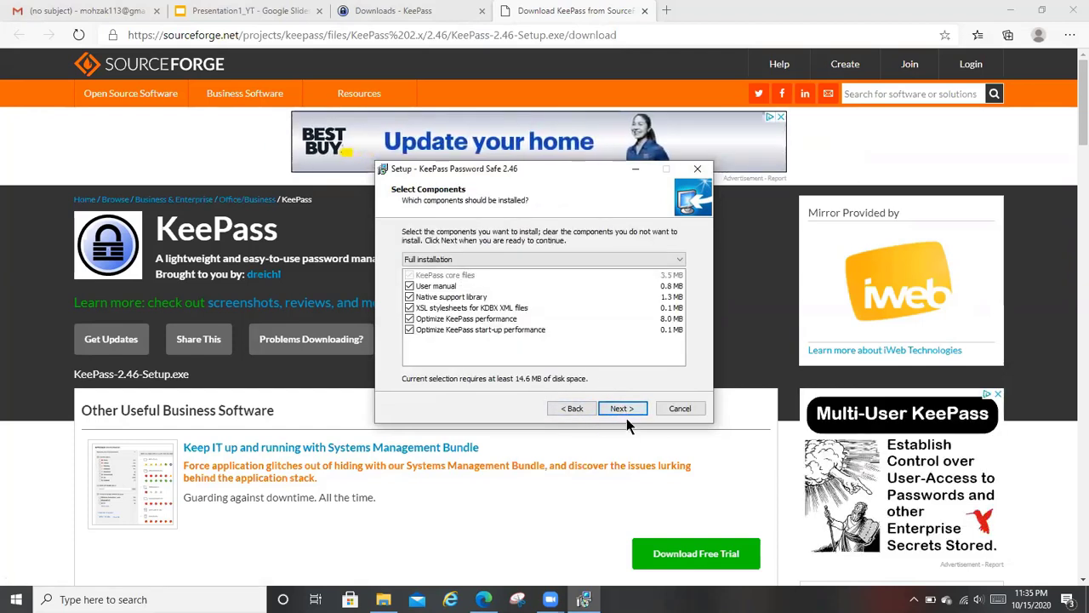
click(625, 412)
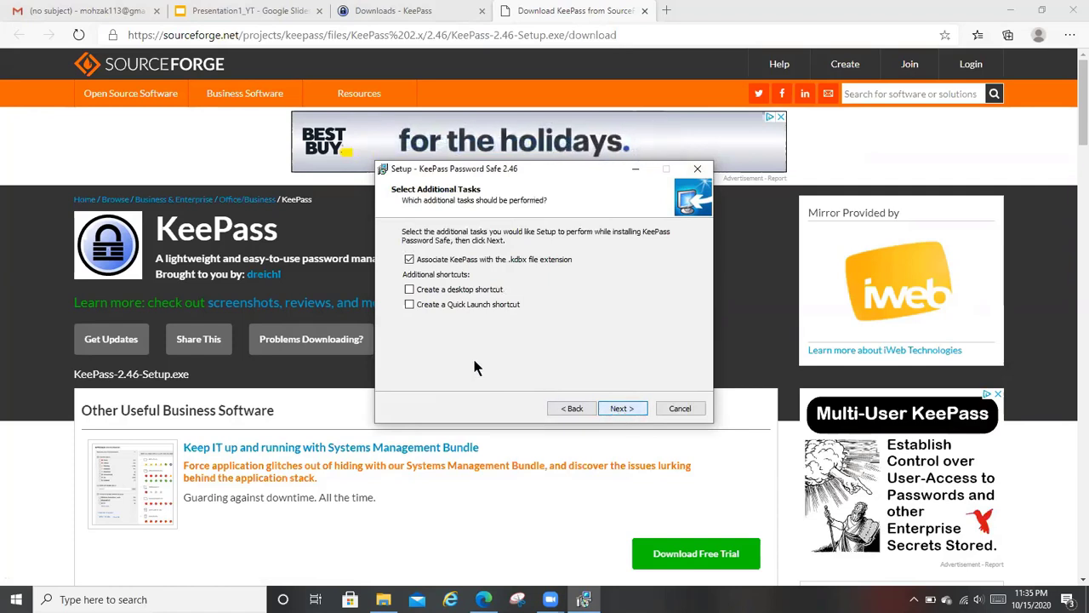
click(409, 290)
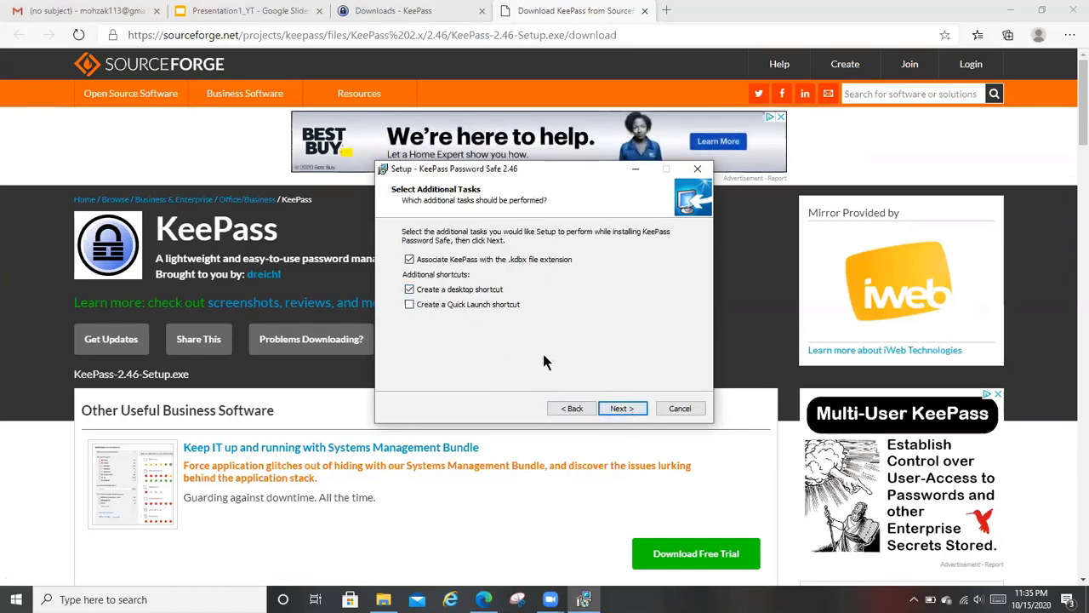
click(625, 407)
click(624, 408)
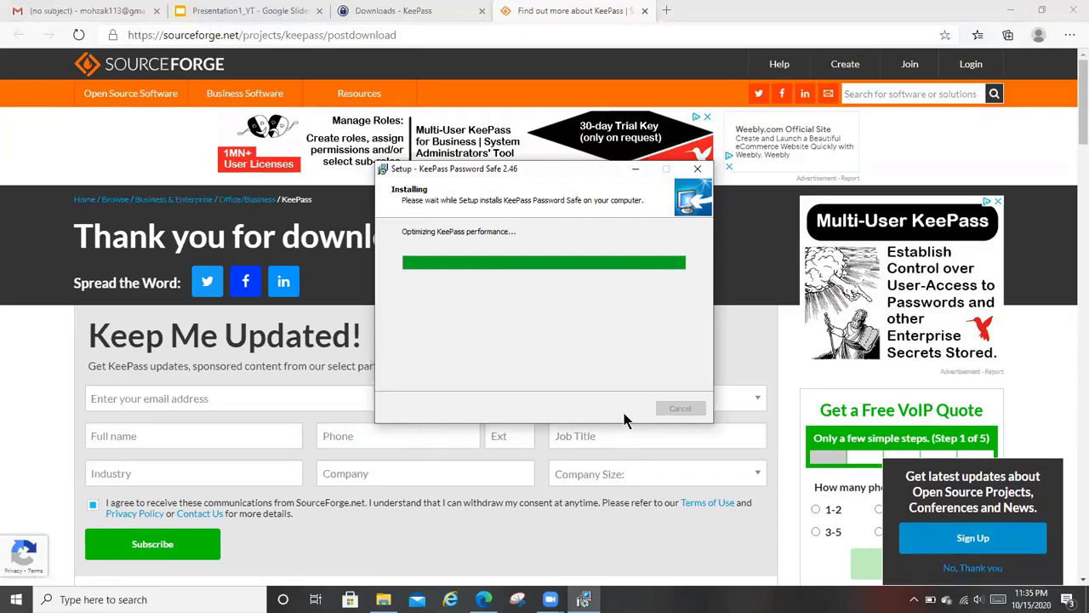
- Dismiss the SourceForge sign-up popup, minimize Edge, and finish setup to launch KeePass
click(972, 567)
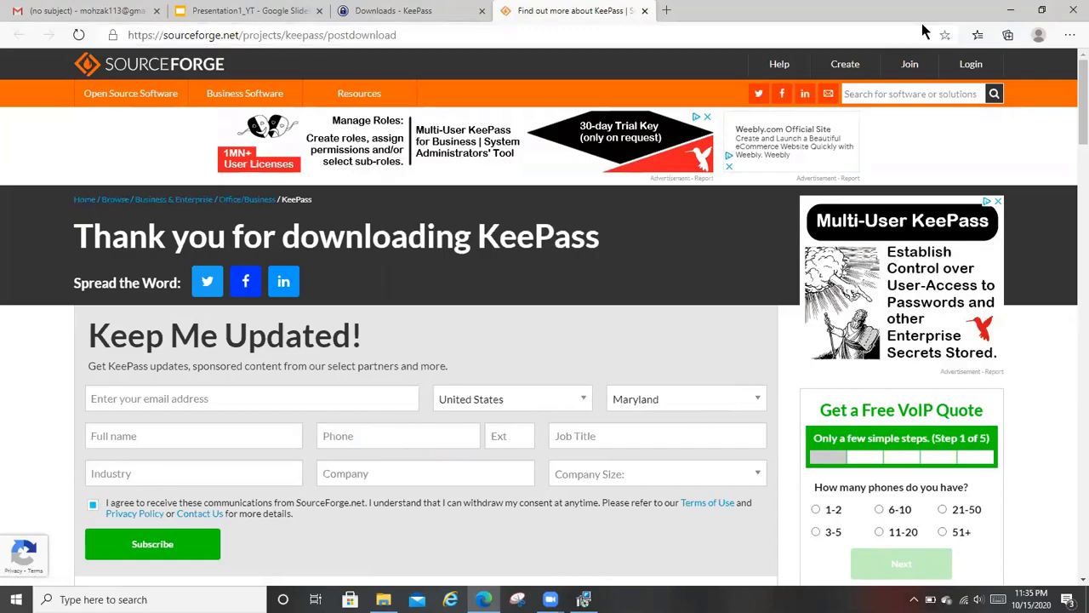
click(1010, 10)
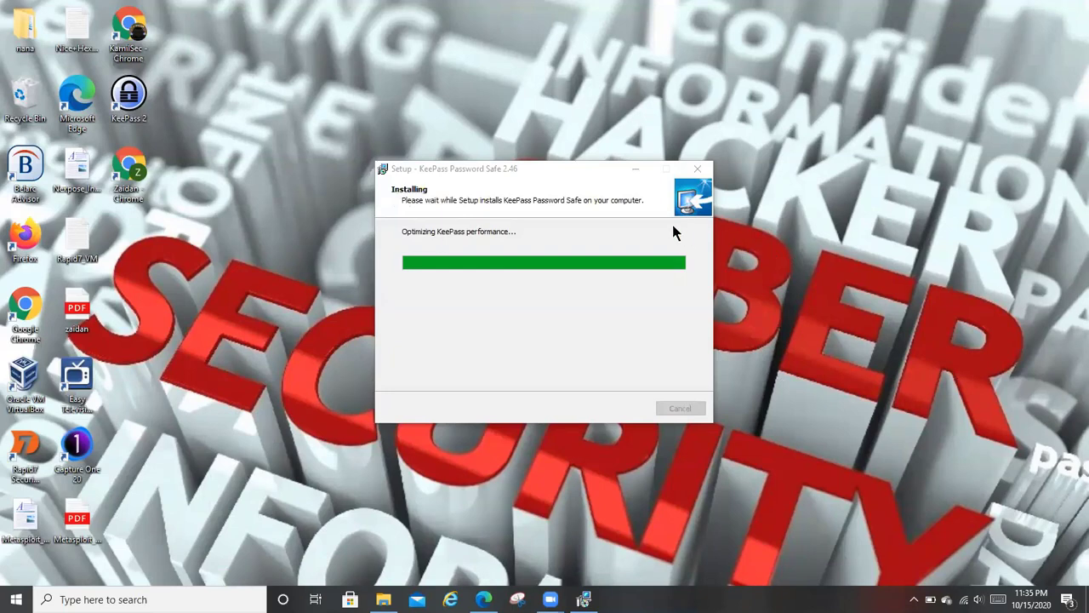
click(622, 406)
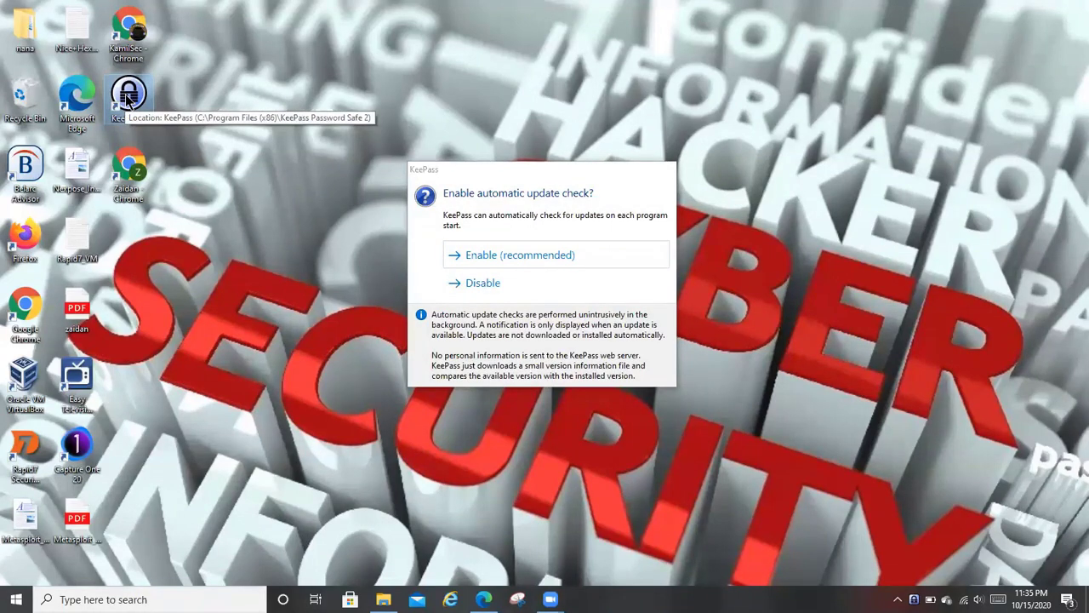
- Enable automatic update checks, move the KeePass window left, and choose File > New
click(513, 260)
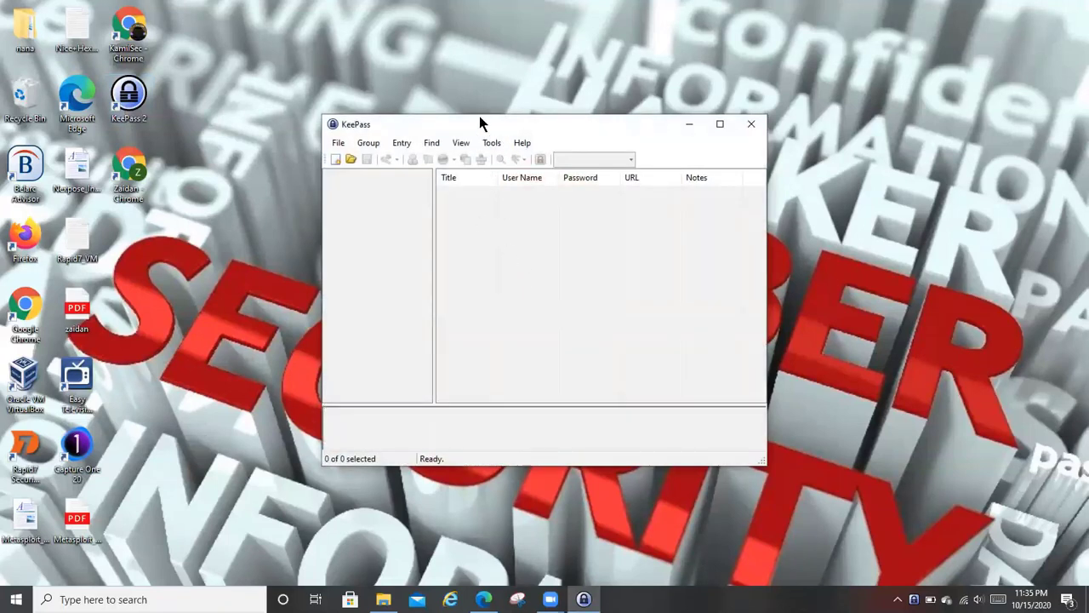
drag(479, 118, 393, 109)
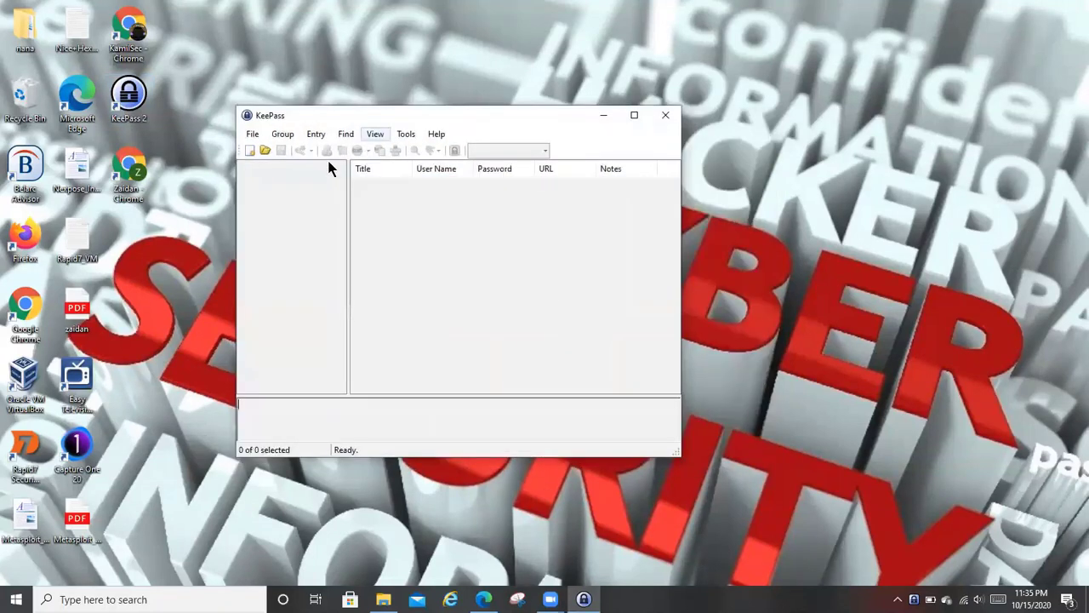
click(252, 136)
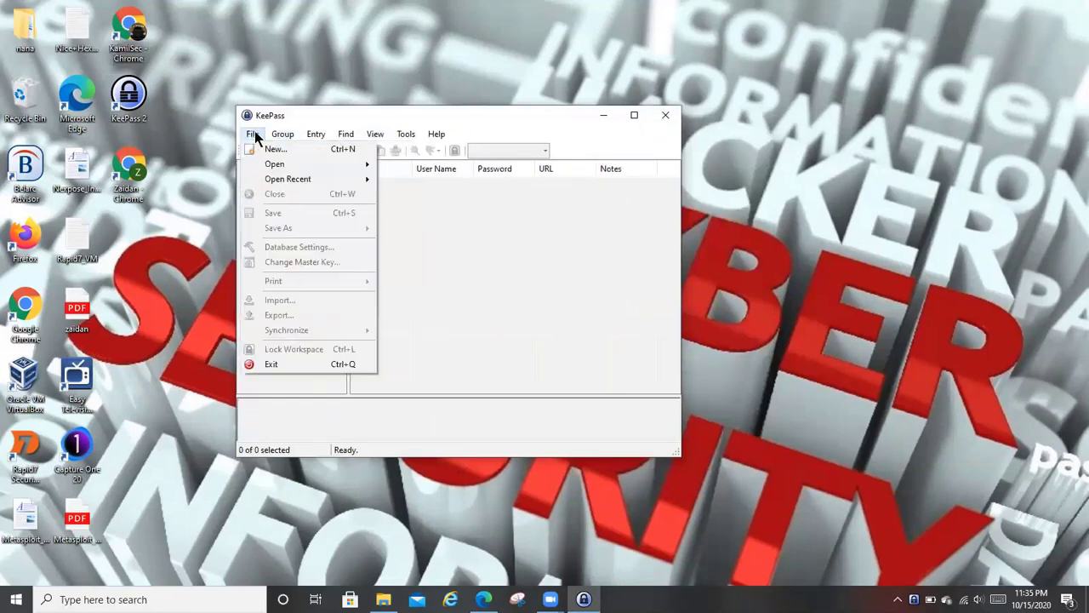
click(274, 150)
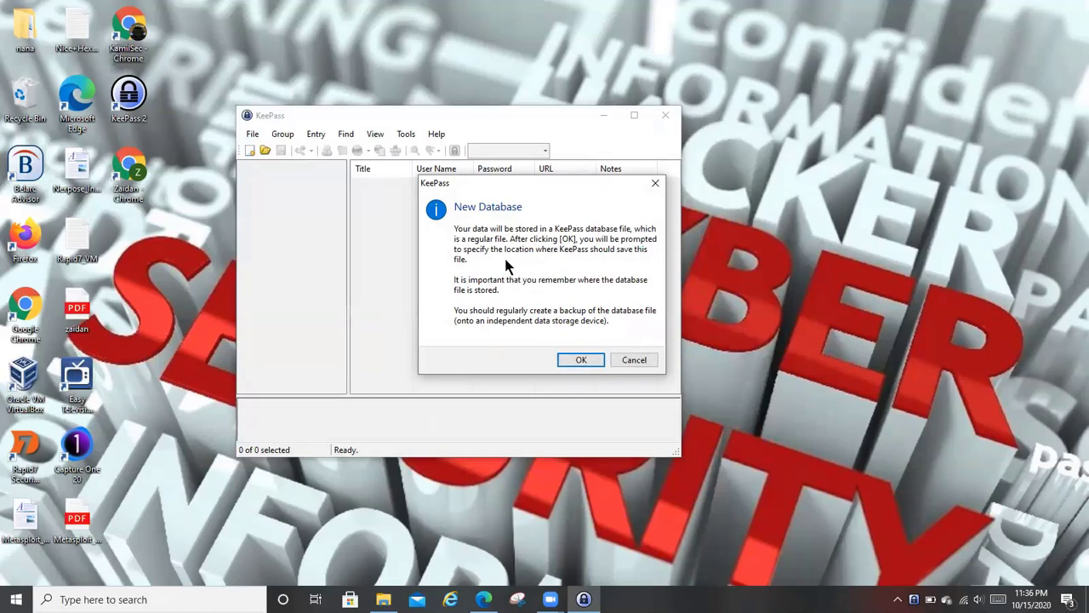
- Acknowledge the notice and save the new database as Database.kdbx in Documents
click(581, 359)
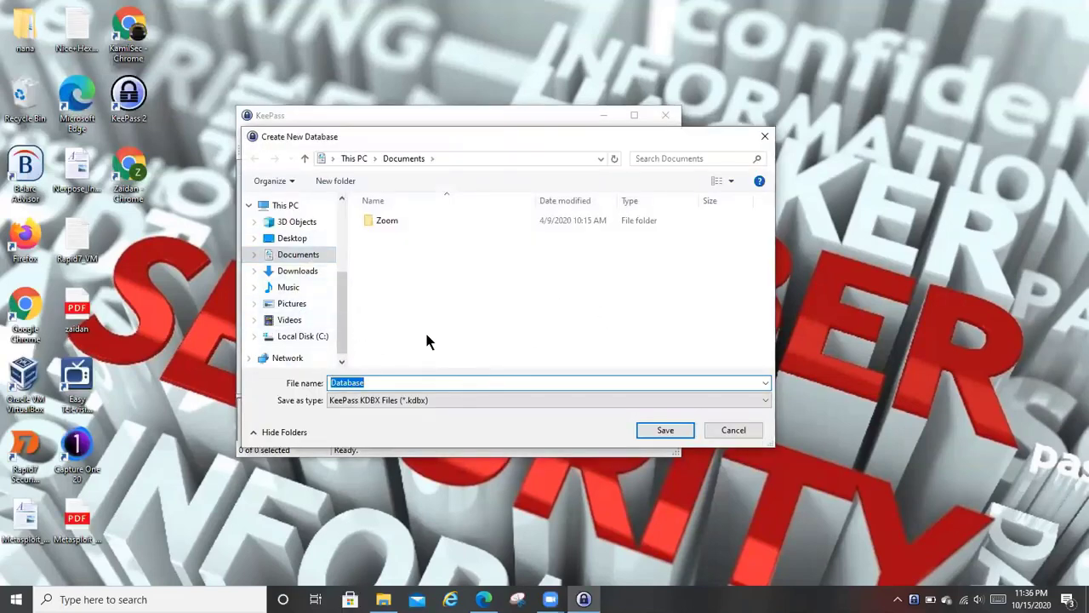
click(311, 253)
click(667, 428)
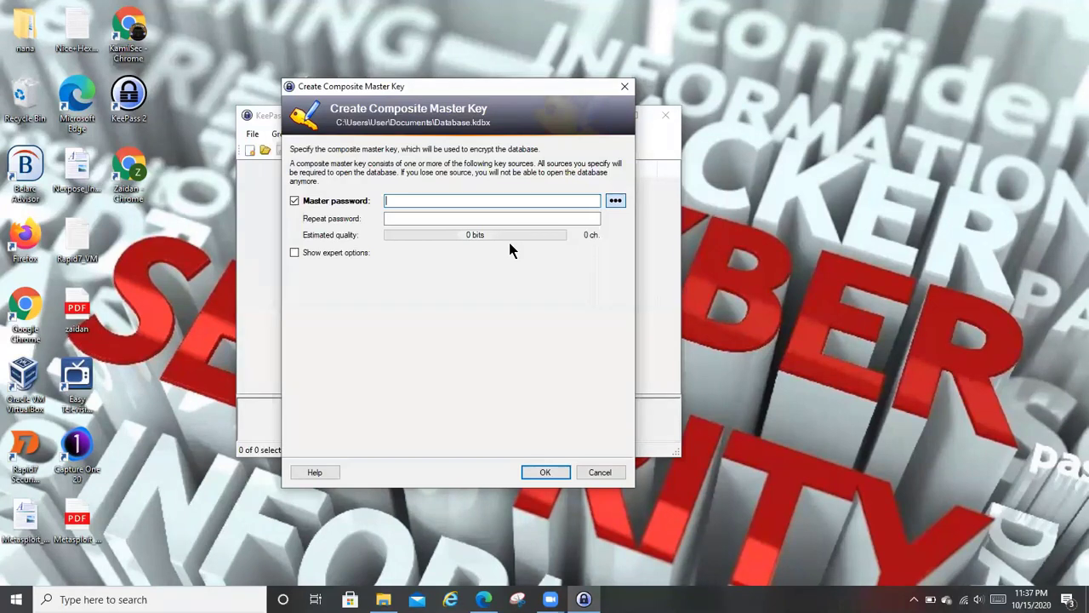
- Try a short numeric master password, then decline the weak-password warning
click(423, 220)
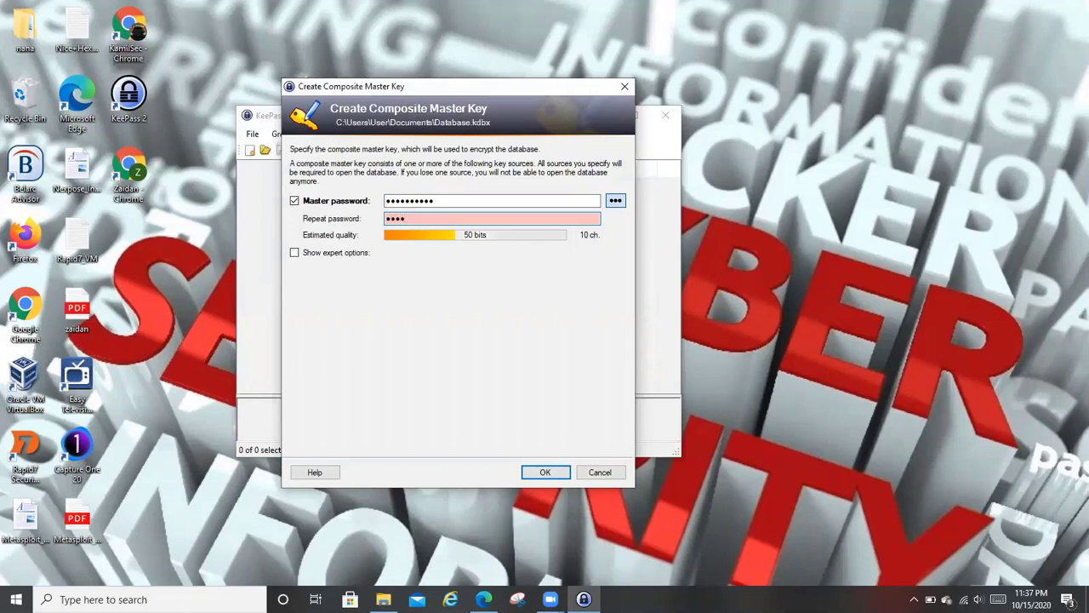
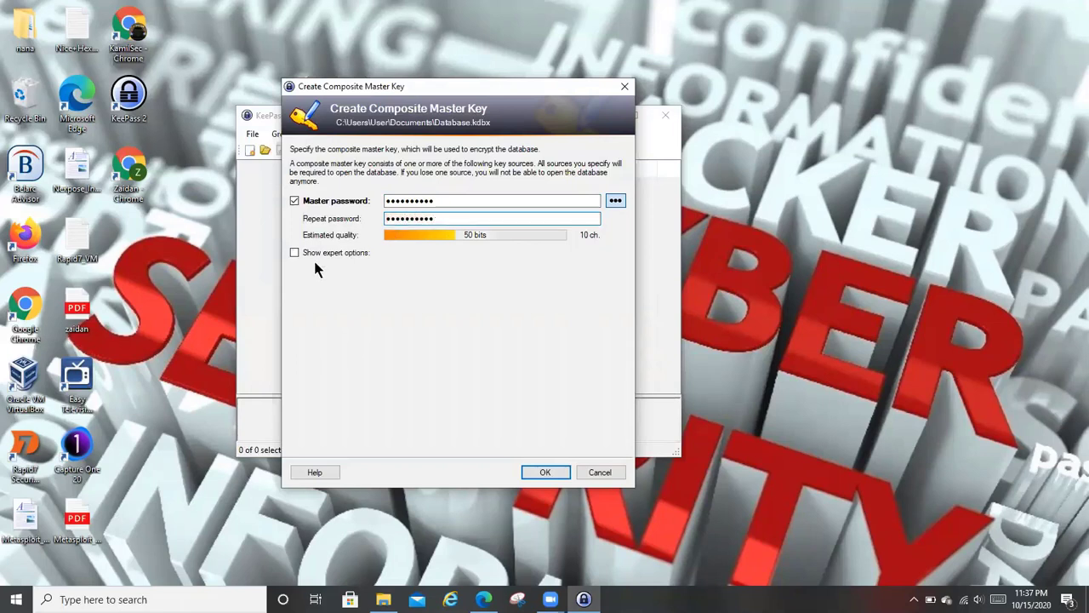
click(532, 472)
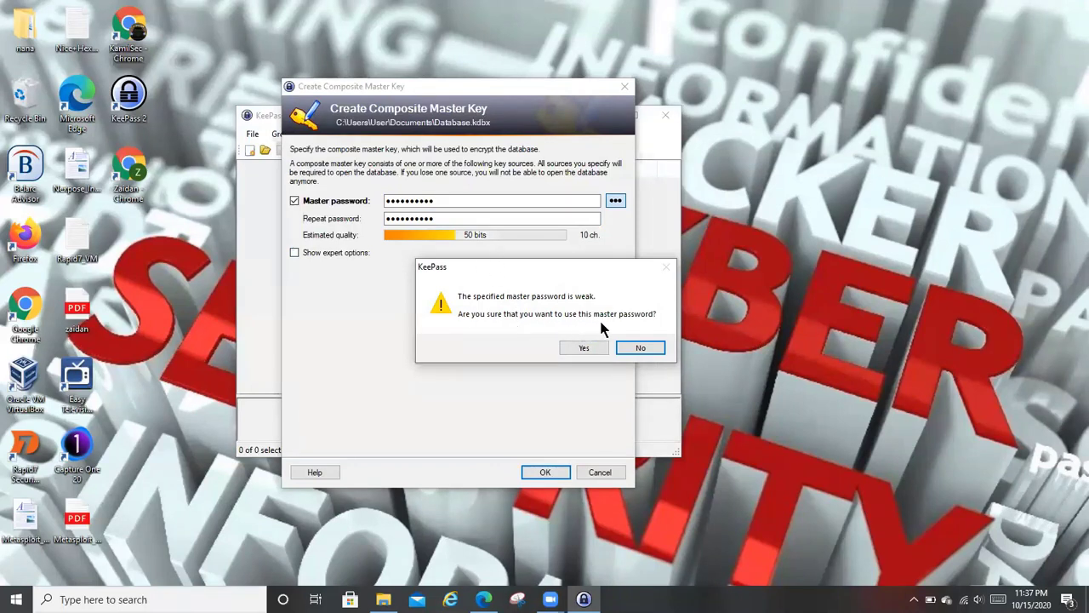
click(639, 348)
- Replace it with a 22-character master password, repeat it, and confirm
double_click(393, 202)
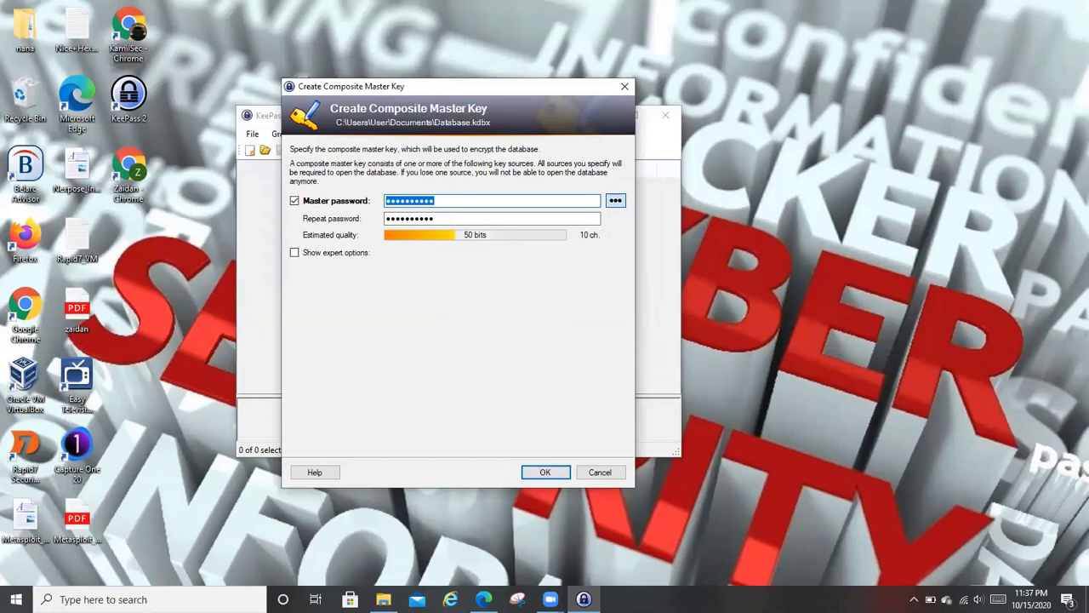
text(*****)
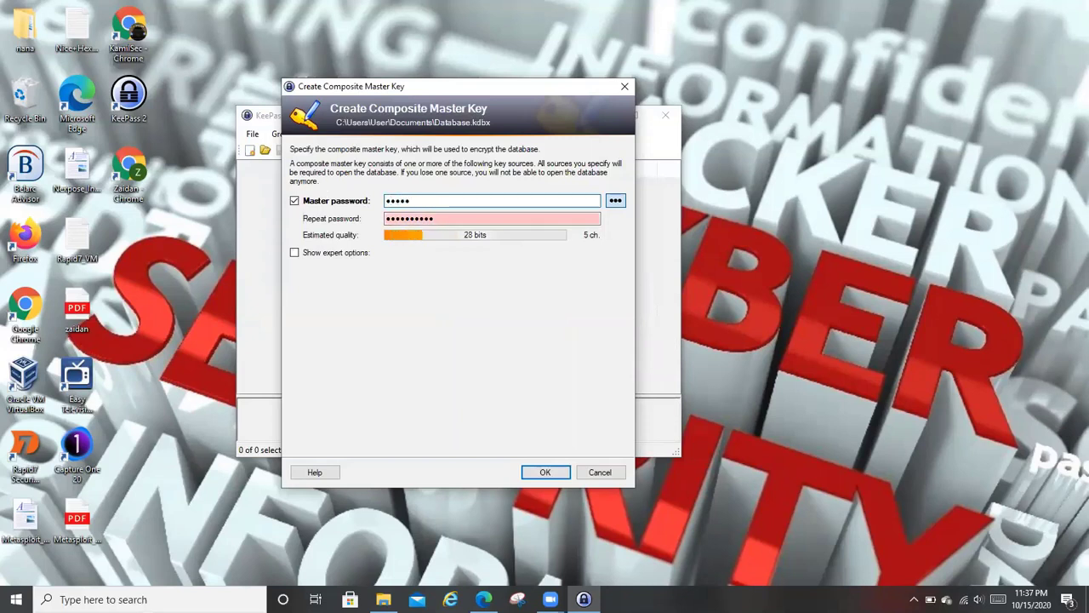
text(*****)
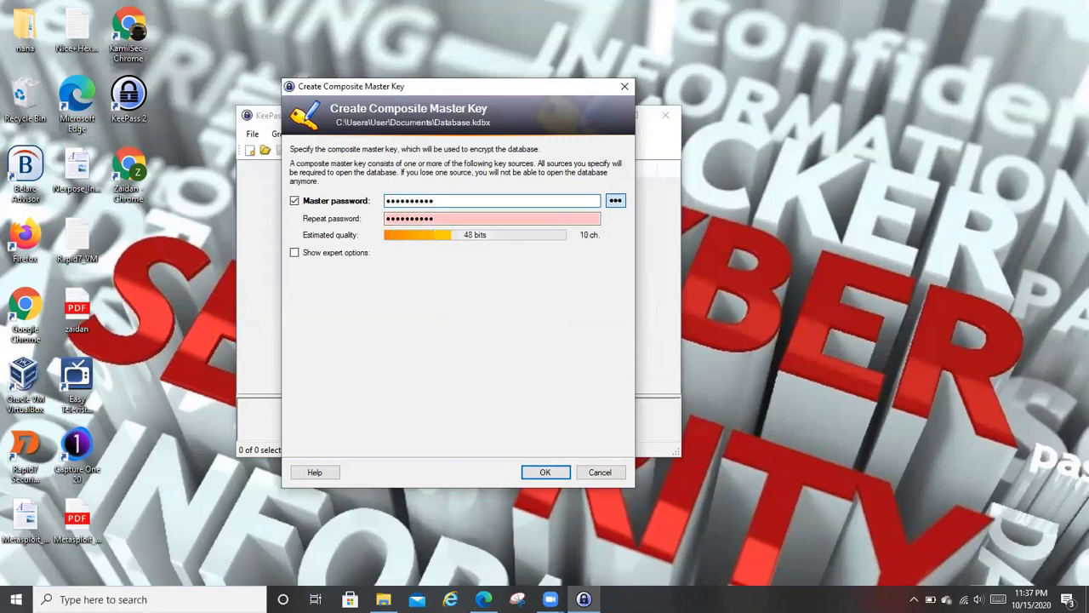
text(************)
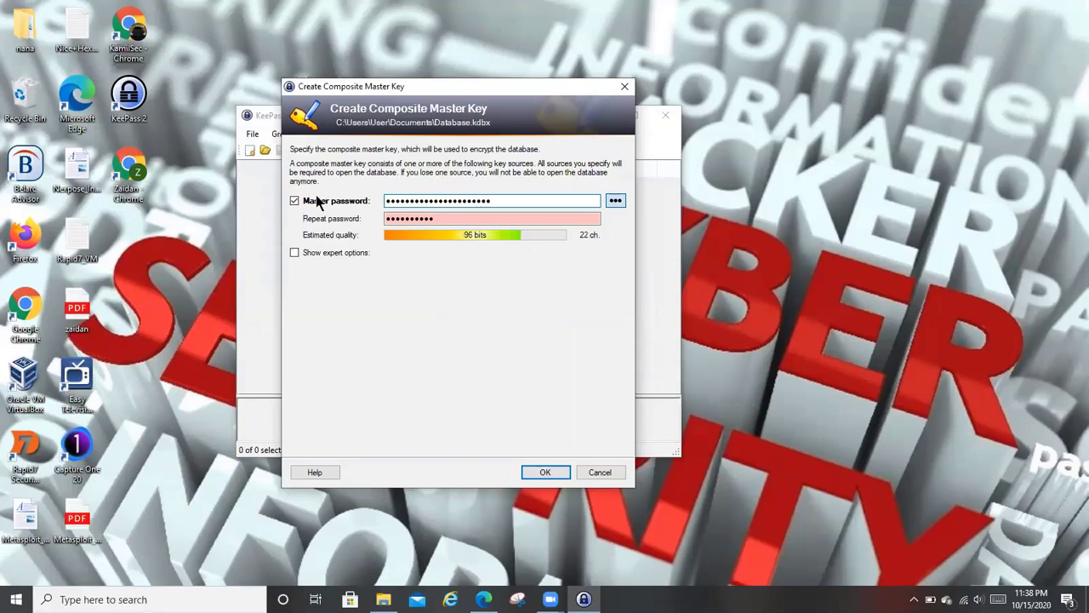
key(Tab)
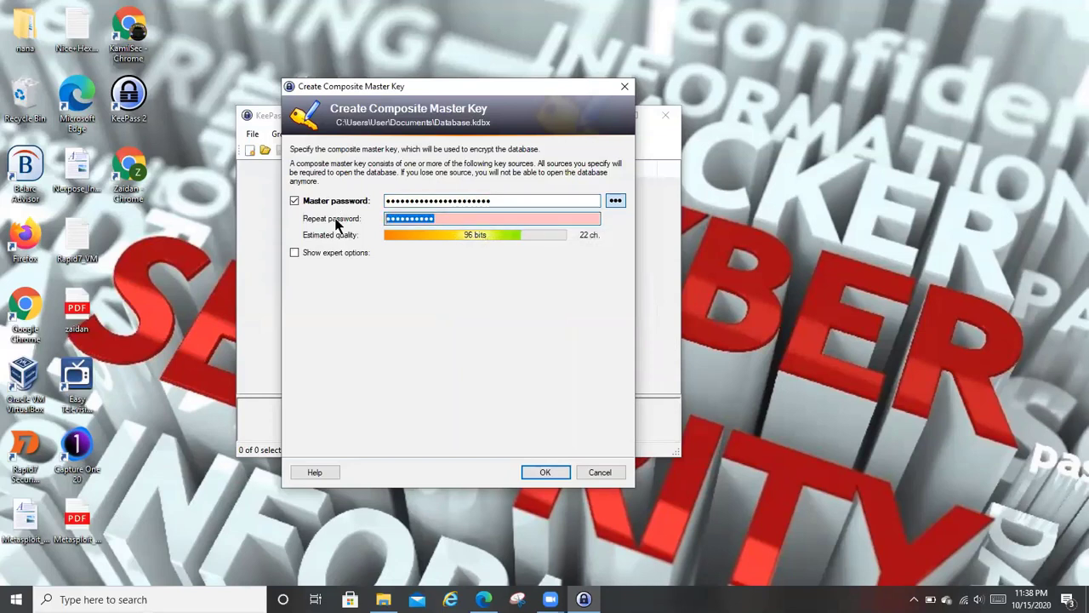
text(**********)
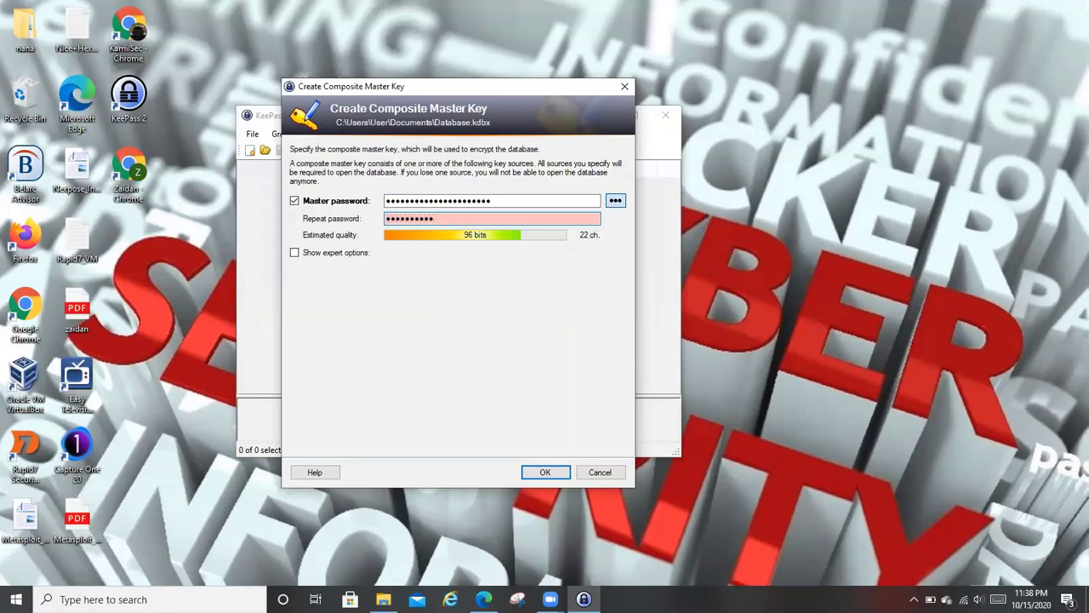
text(************)
click(557, 473)
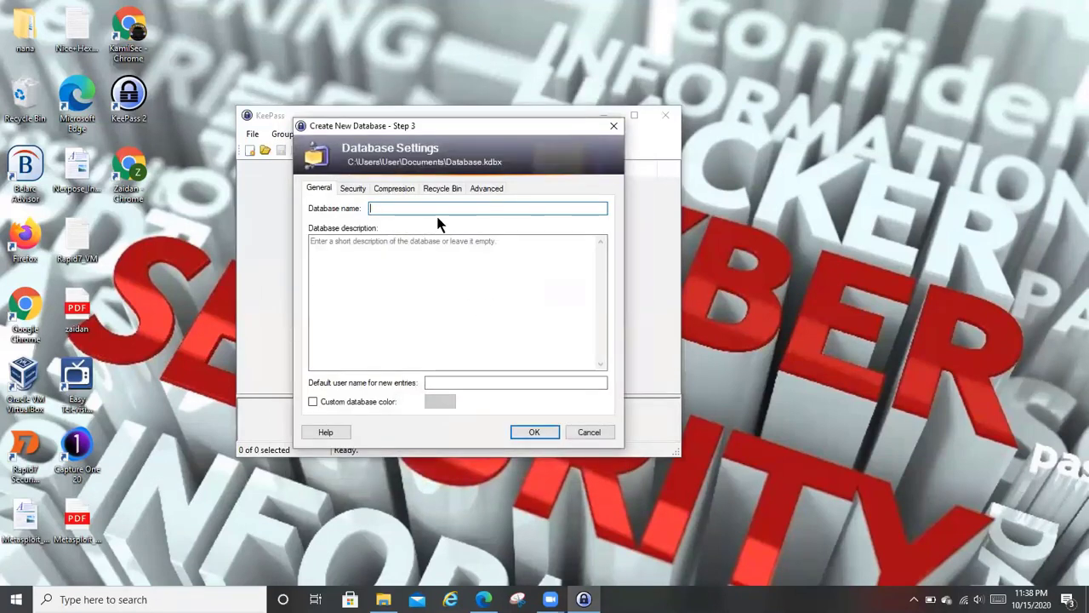
- Name the database 'Passwords' and skip printing the emergency sheet
text(Passwords)
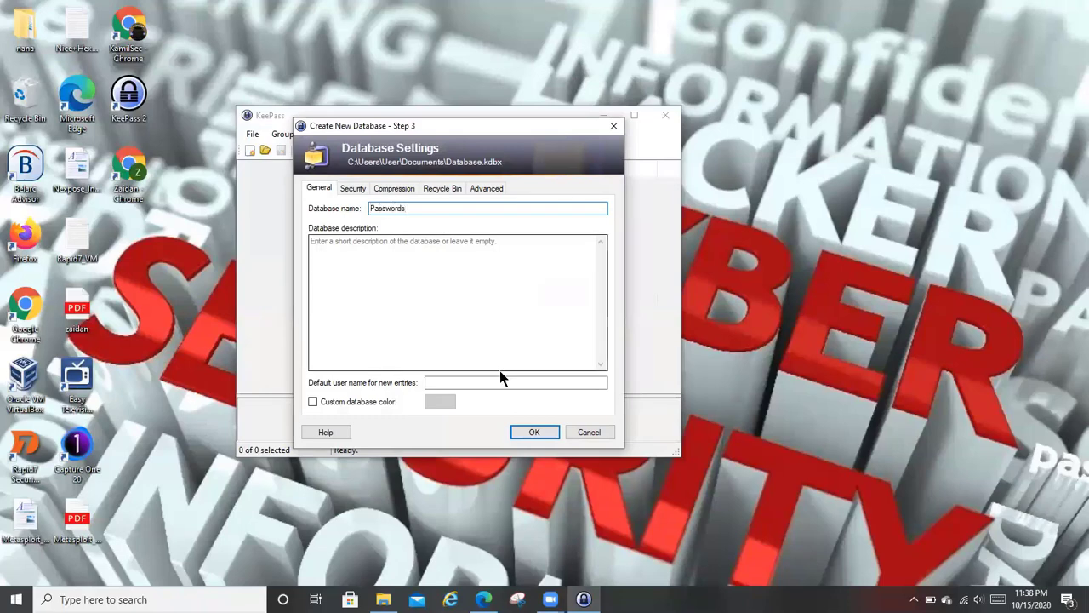
click(518, 432)
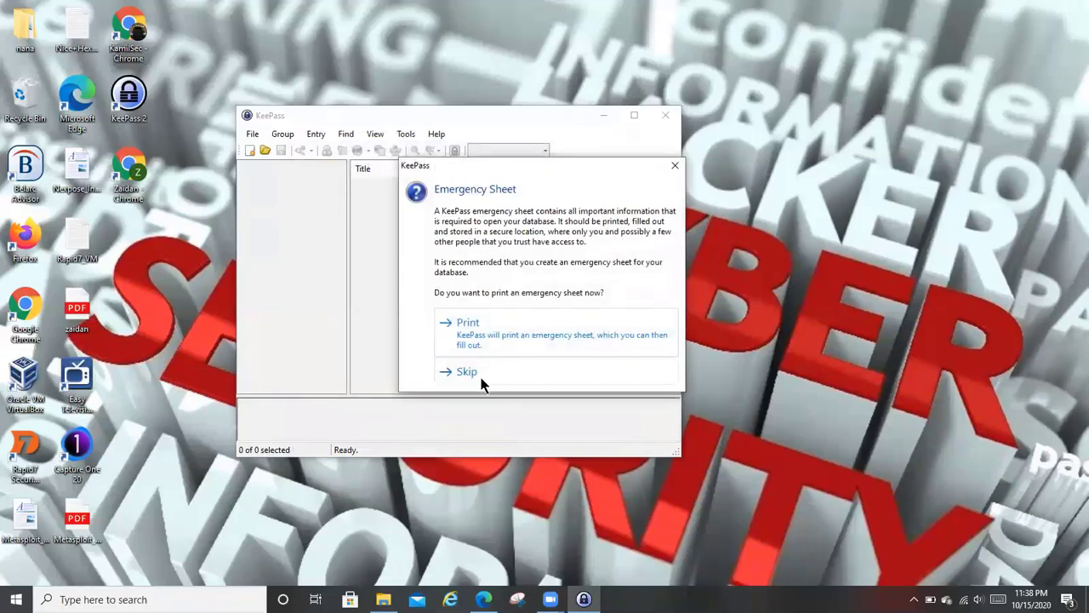
click(469, 372)
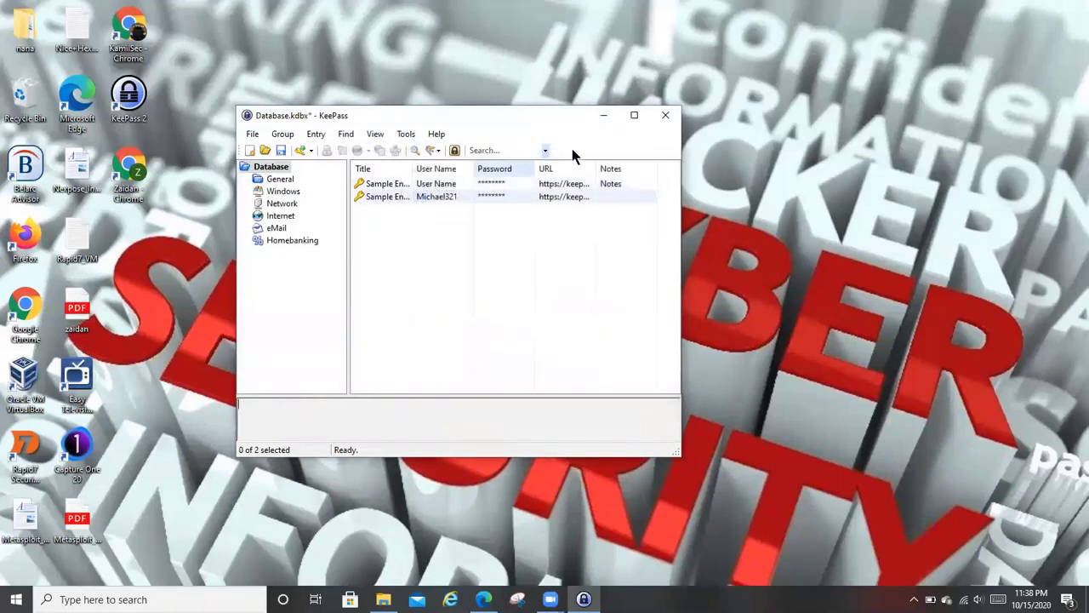
- Maximize KeePass, browse the General, Windows, Network, eMail and Homebanking groups, then open the Group menu
click(634, 115)
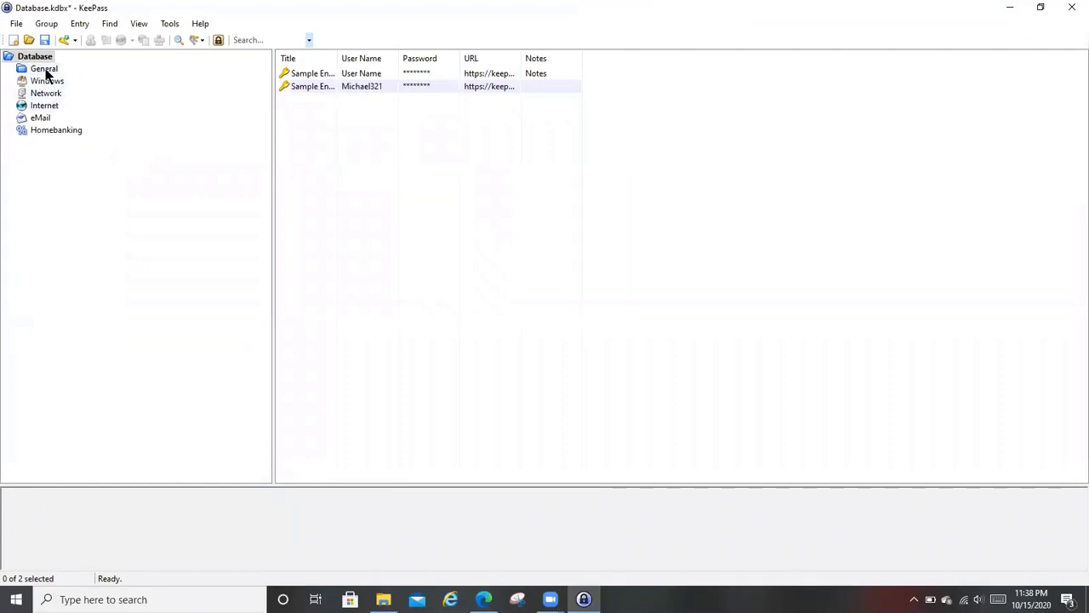
click(45, 70)
click(47, 82)
click(45, 93)
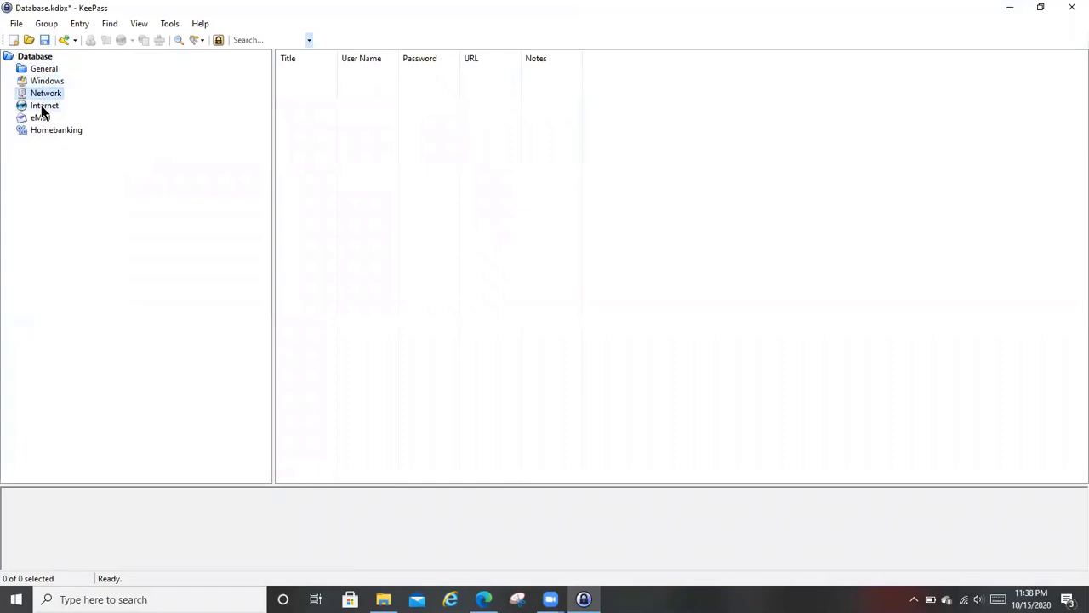
click(40, 119)
click(59, 136)
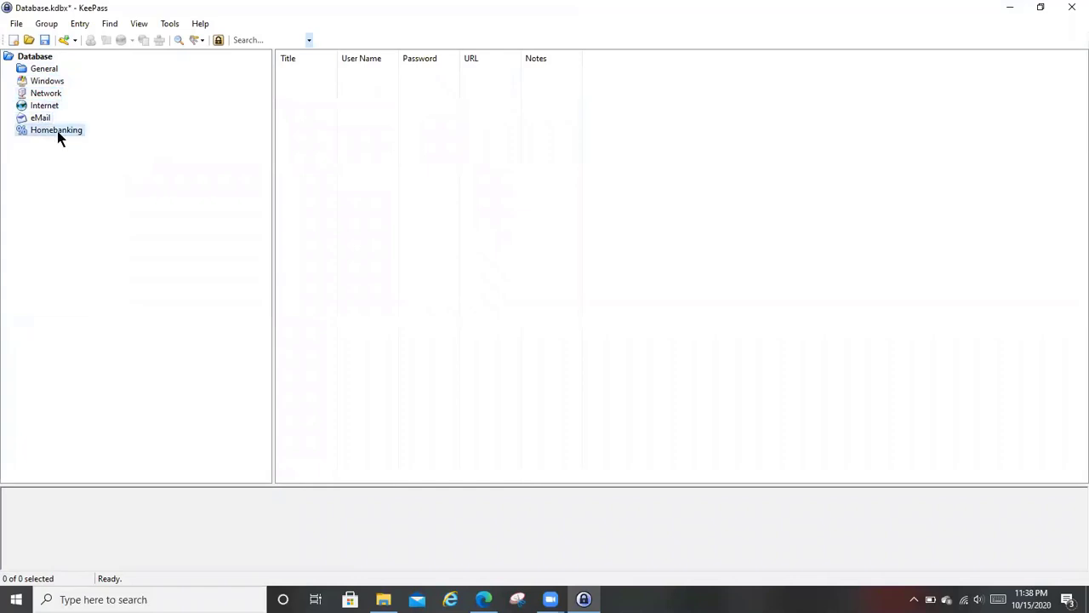
click(39, 71)
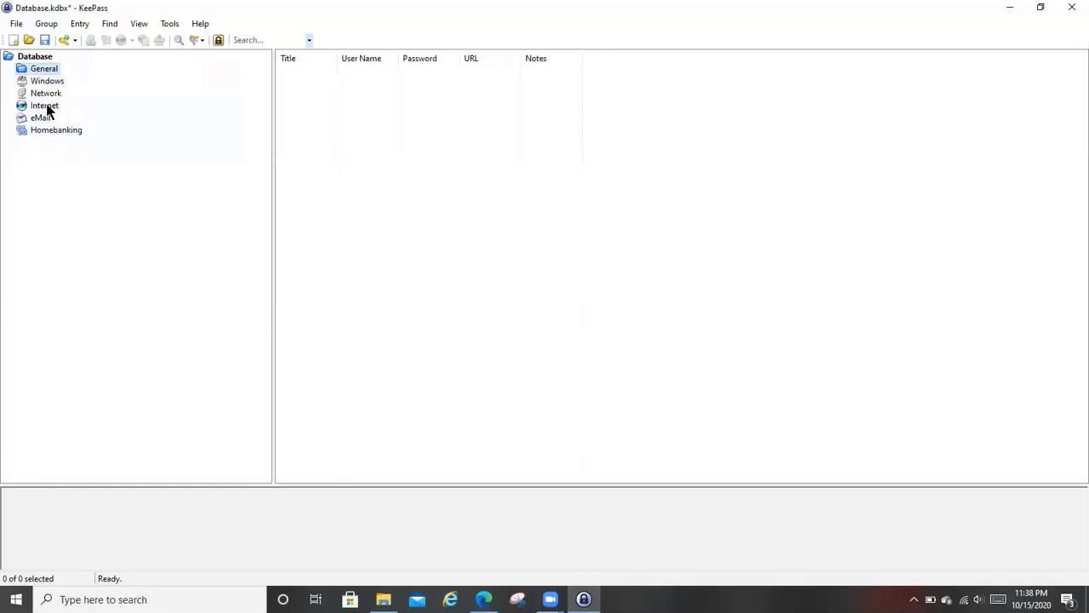
click(46, 25)
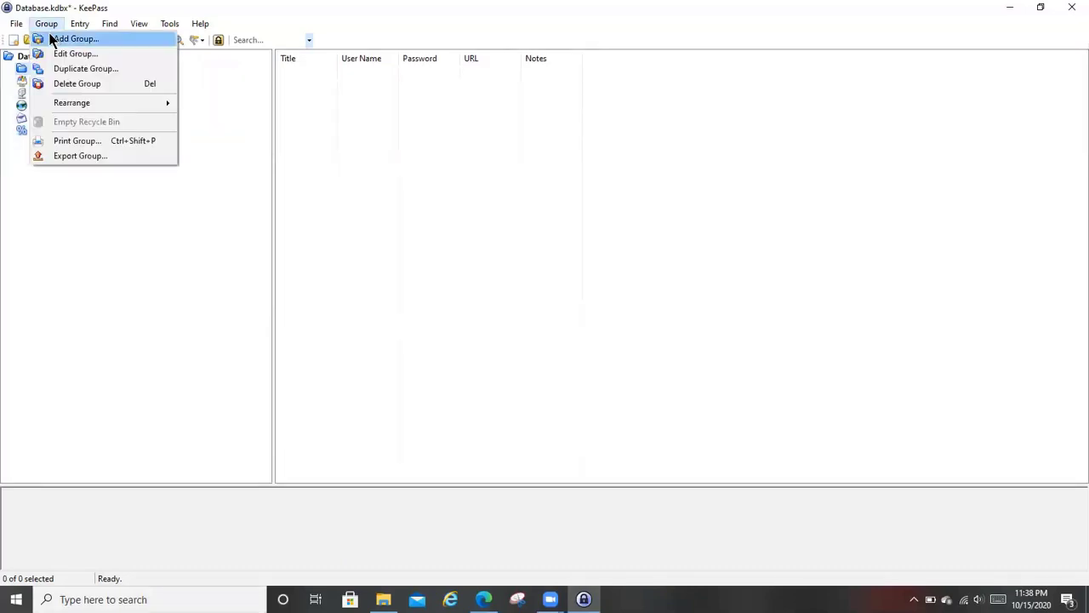
- Start adding a group, then cancel the unfinished one
click(74, 41)
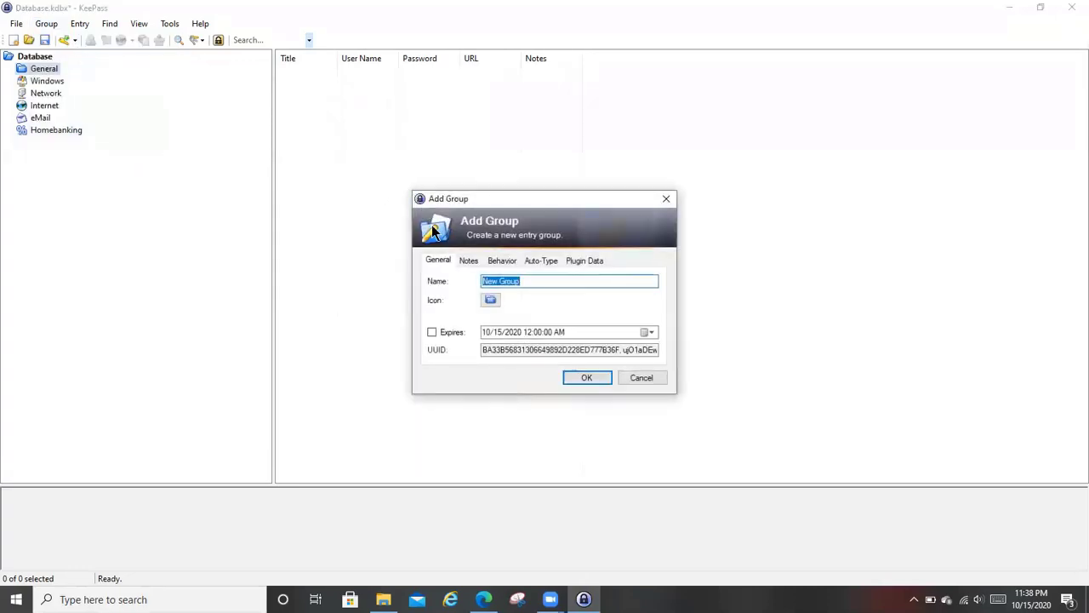
text(Soc)
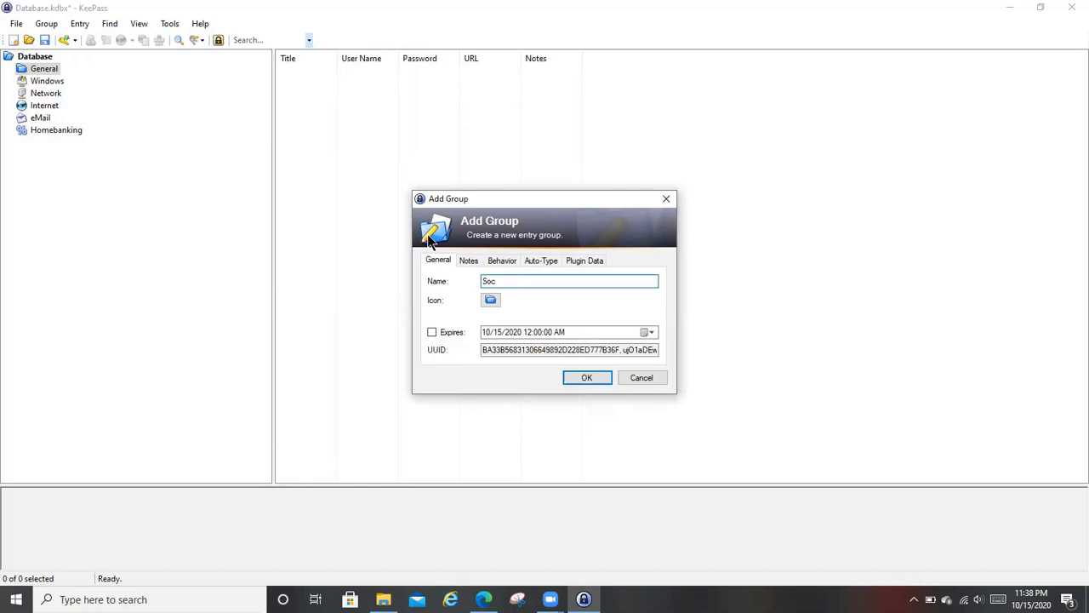
click(651, 380)
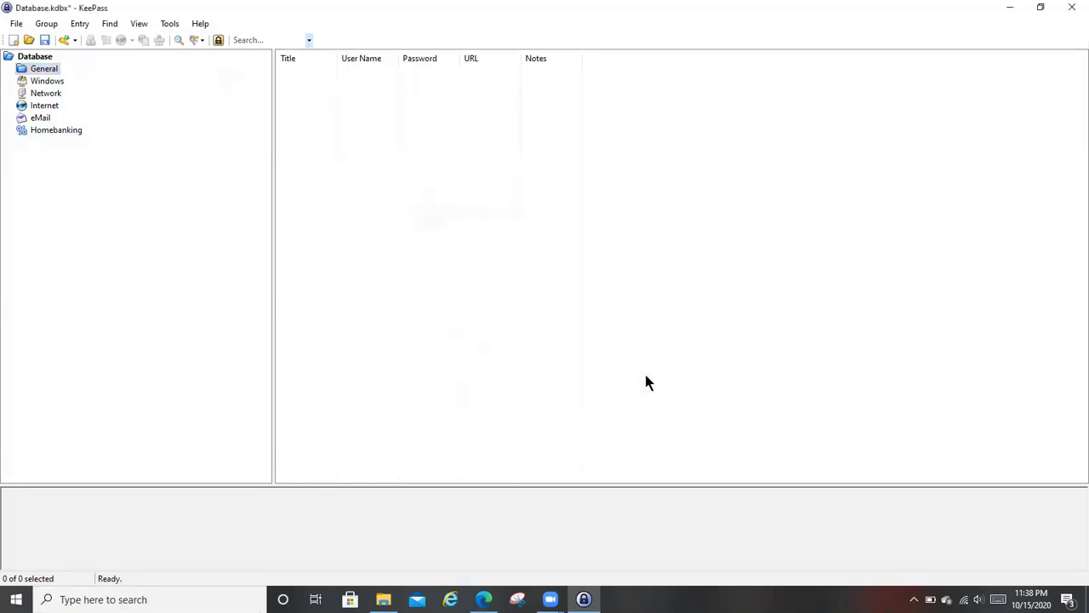
- Under the top-level Database group, add a new group named 'Social Media'
click(24, 60)
click(46, 23)
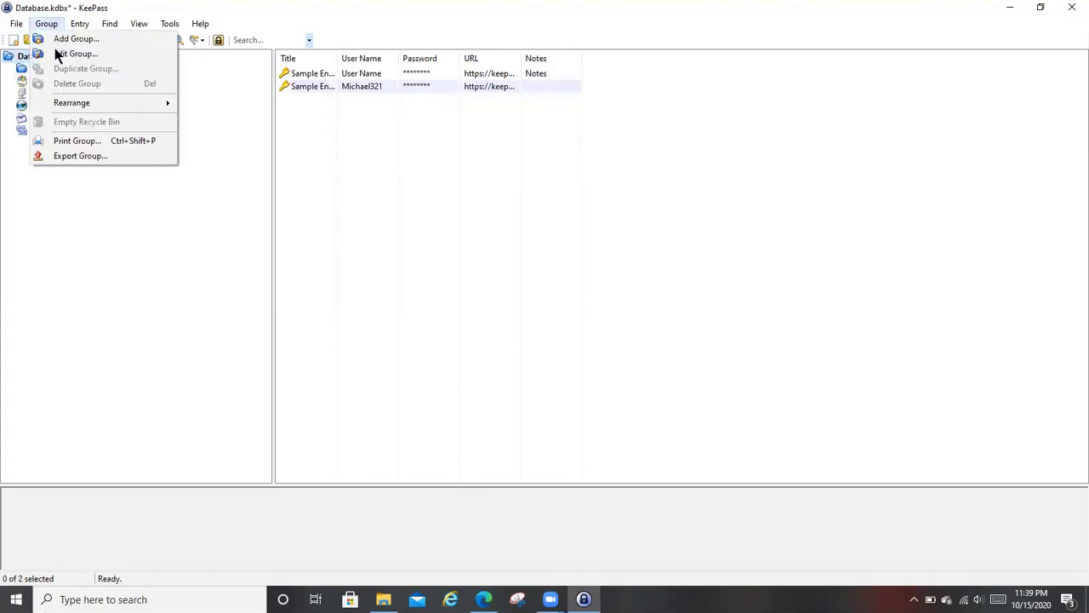
click(75, 39)
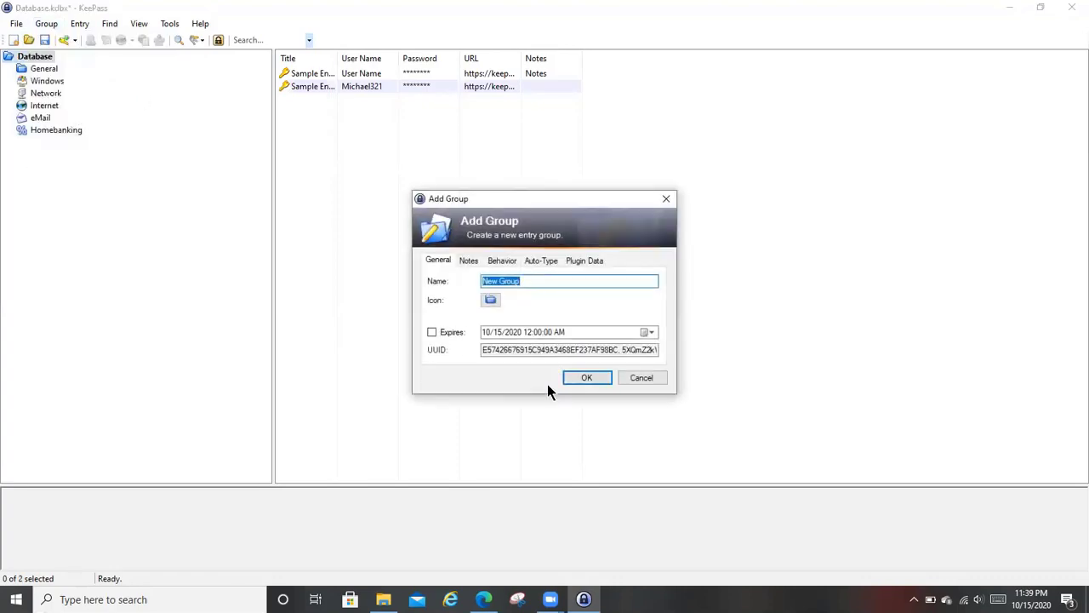
text(Social Media)
click(578, 379)
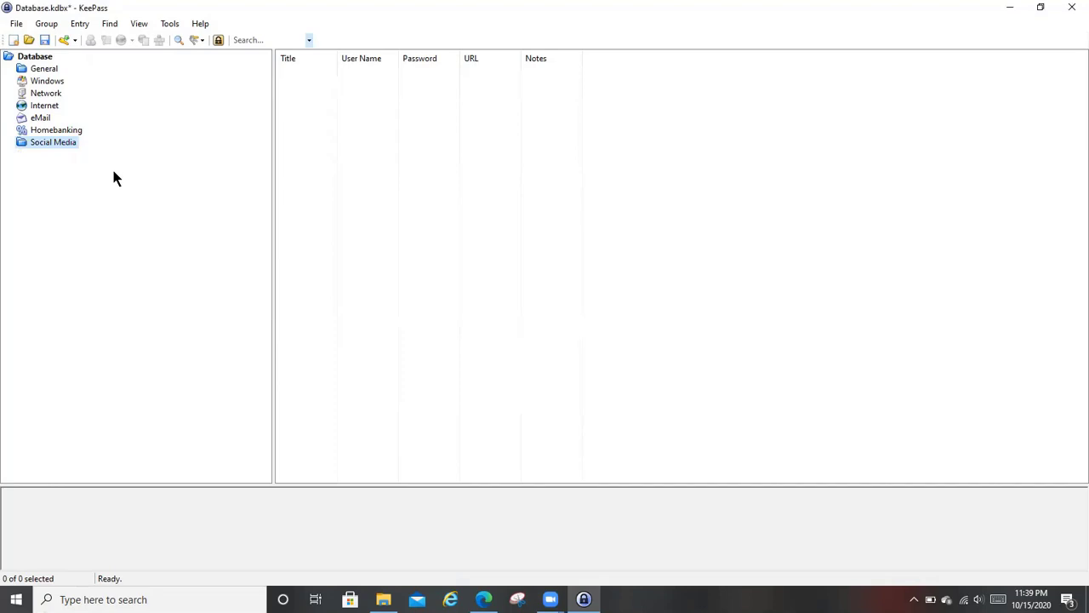
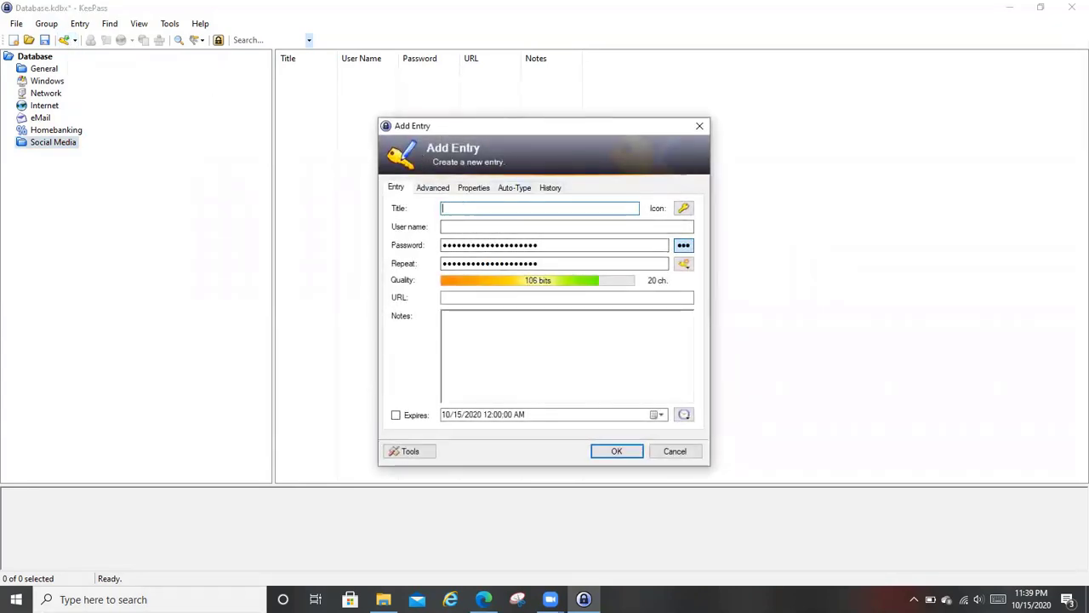
- Title the new entry Facebook and fill in its user name
text(Facebook)
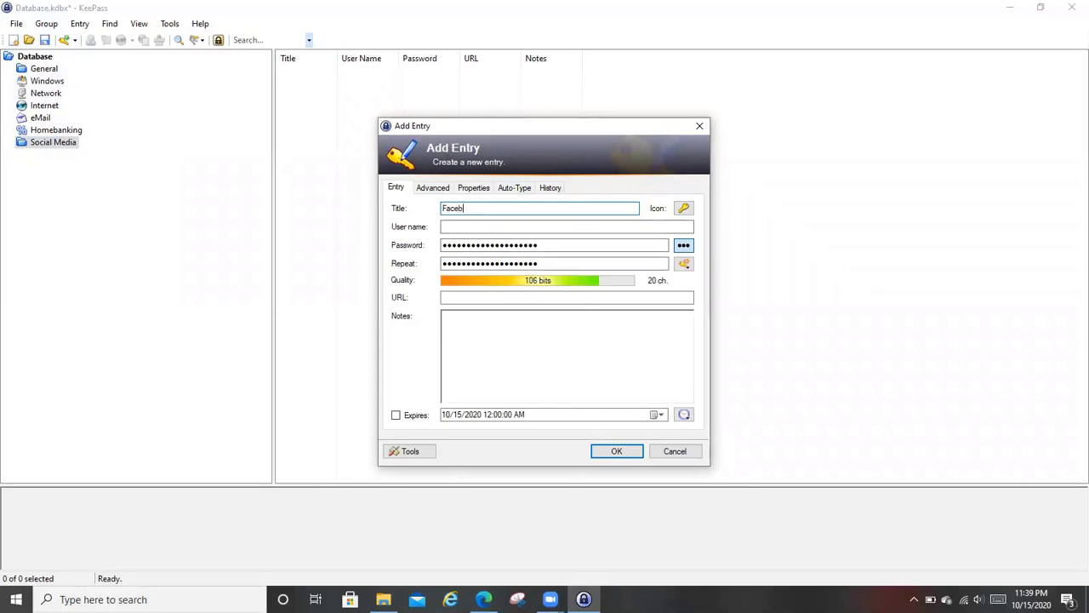
click(445, 227)
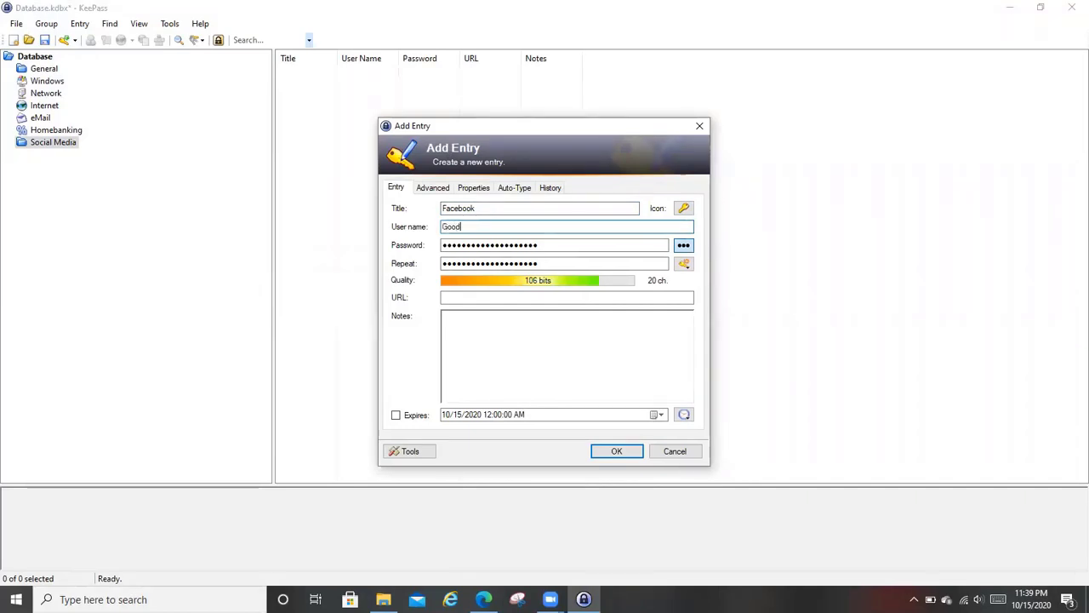
text(Goodbuddy)
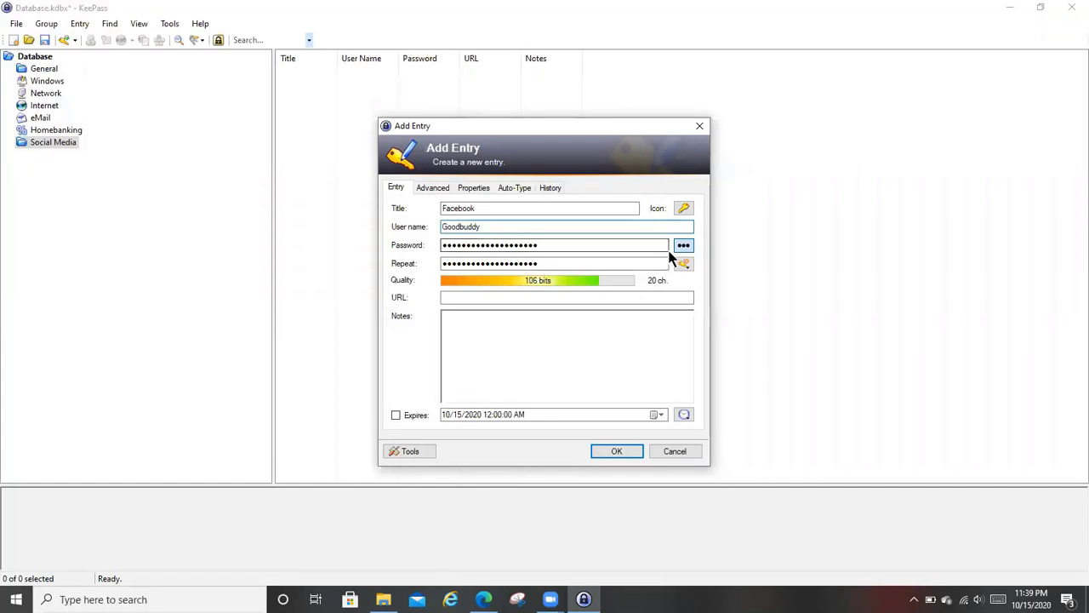
- Reveal and re-hide the generated password, then start typing a replacement password
click(585, 245)
click(683, 247)
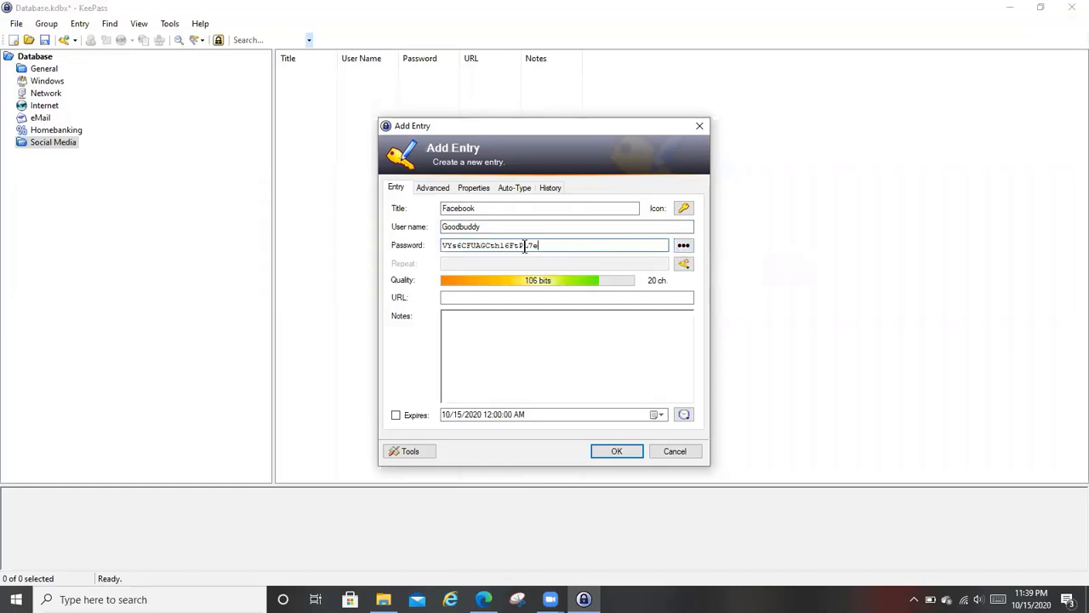
drag(553, 244, 441, 243)
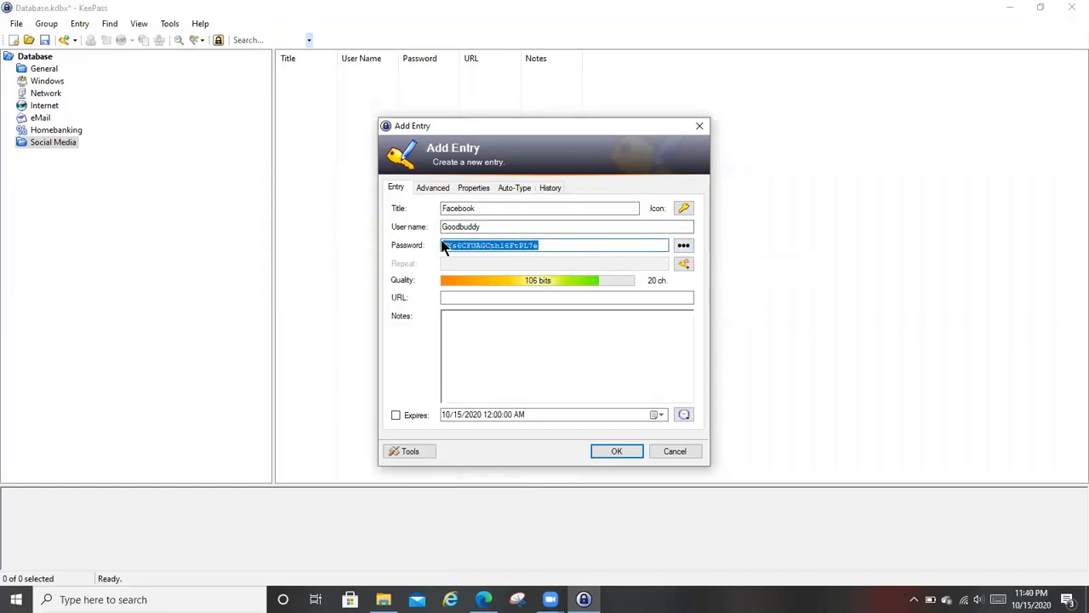
click(594, 247)
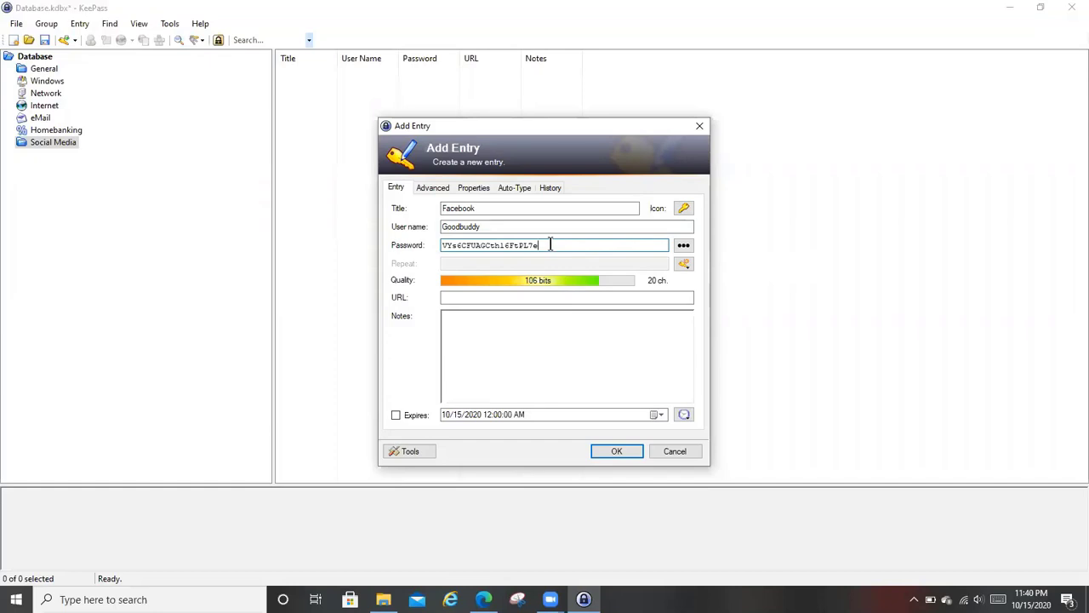
click(684, 245)
drag(583, 245, 434, 238)
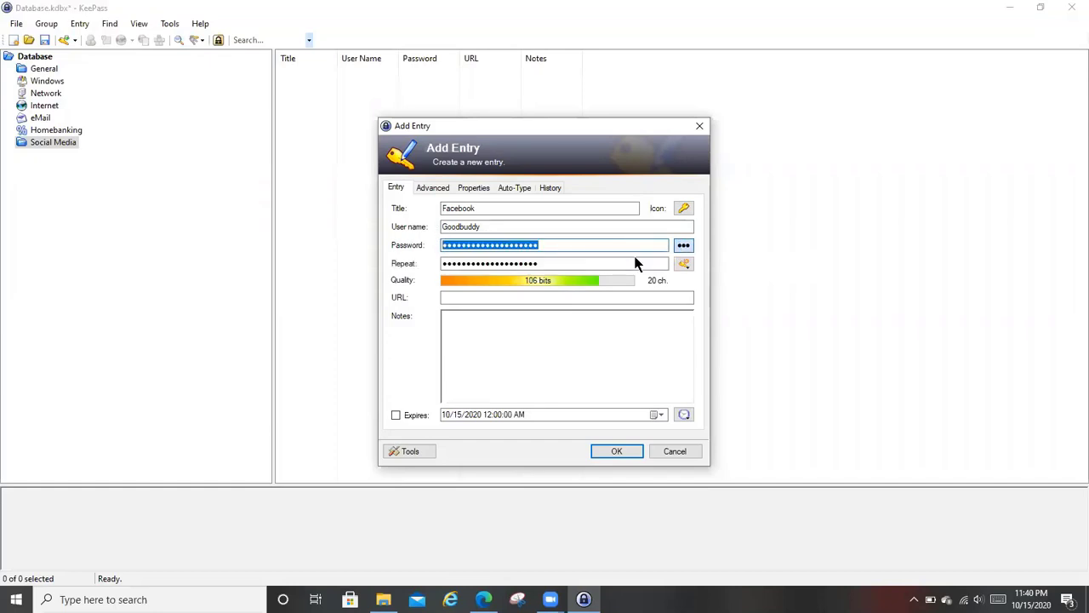
text(••••)
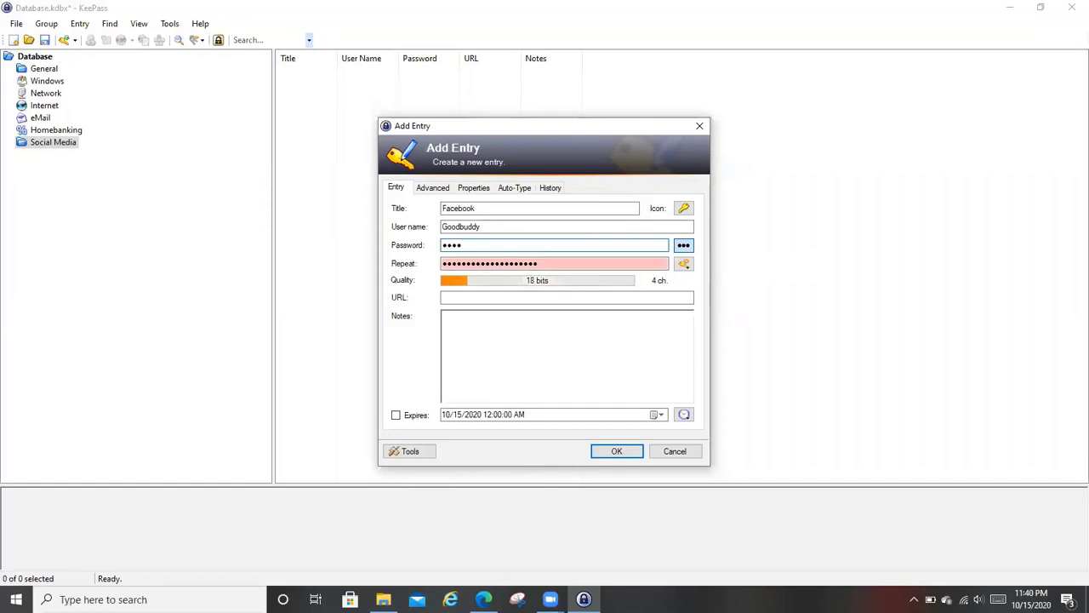
text(••••••)
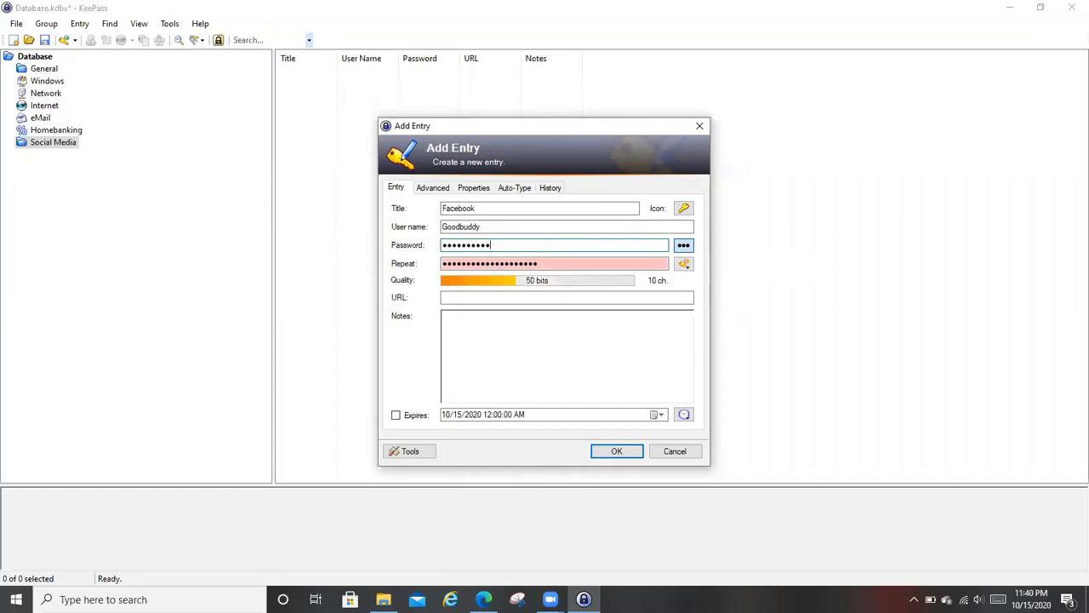
drag(549, 263, 431, 262)
text(•)
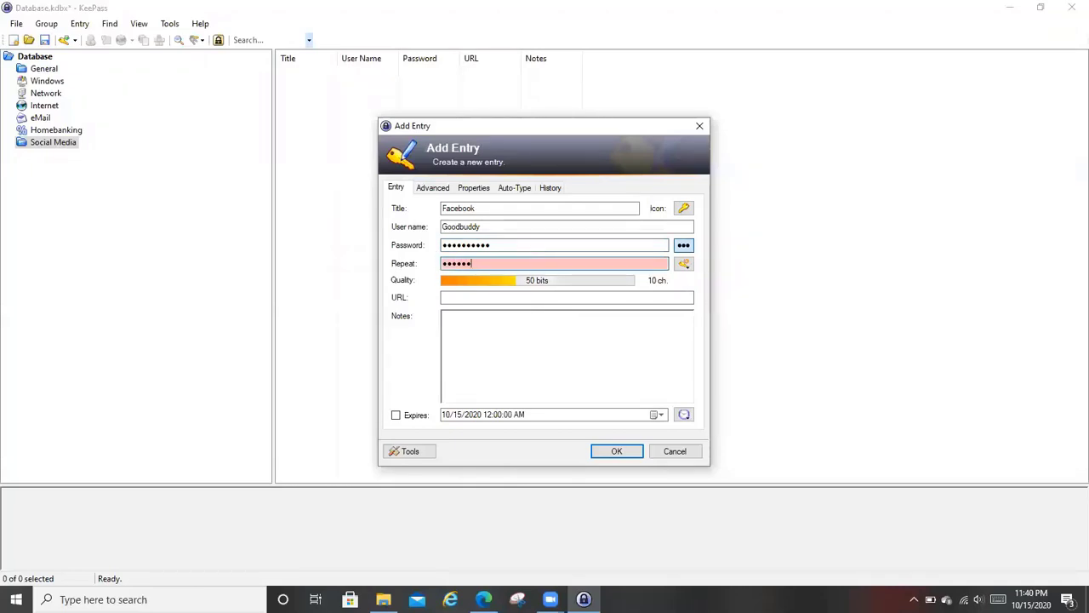
text(•••••••••)
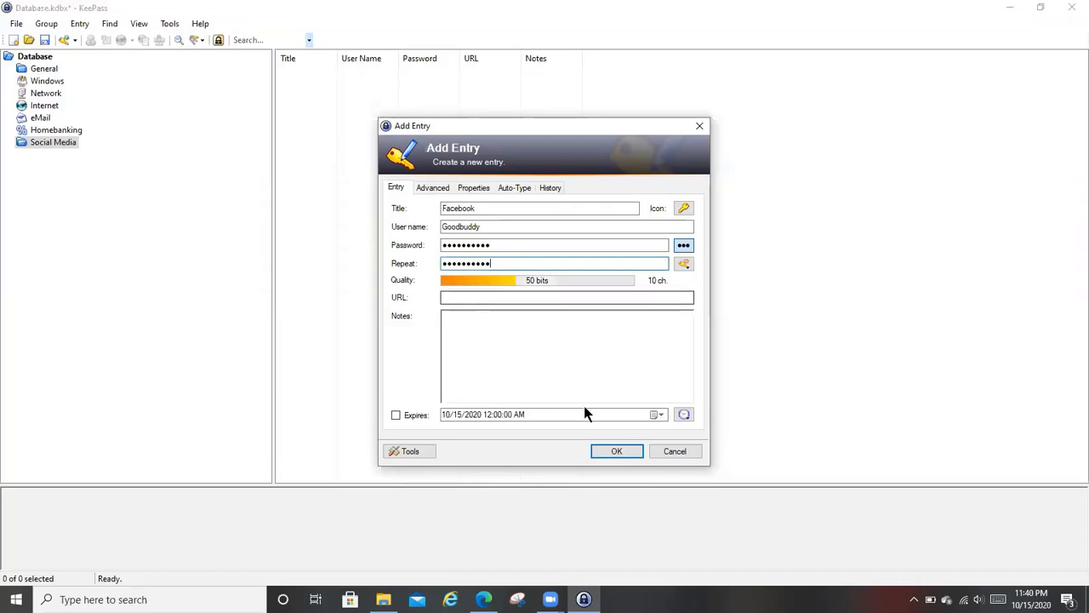
click(460, 301)
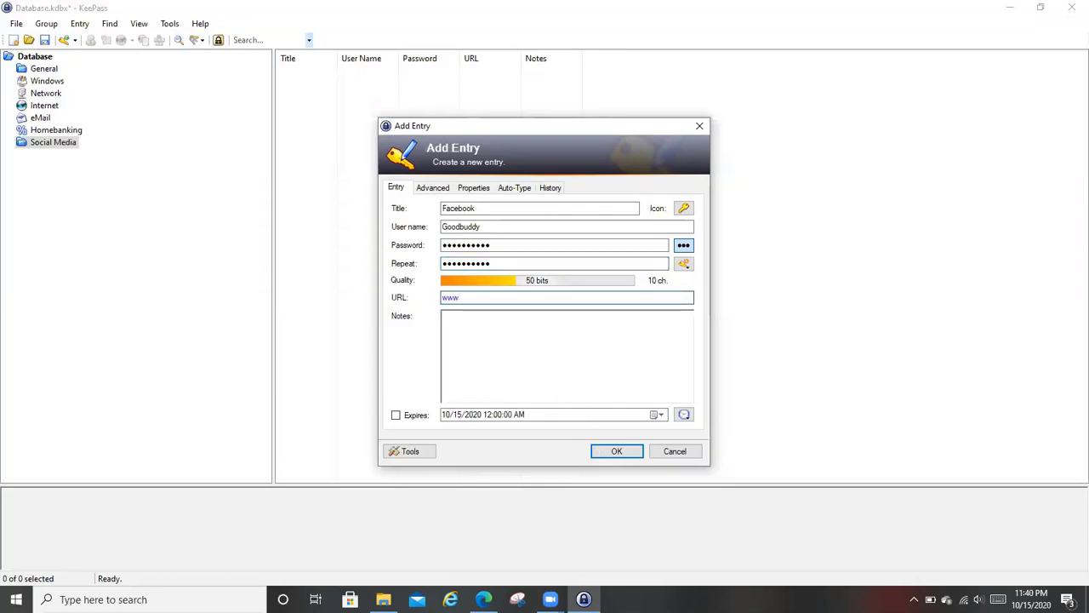
text(www.facebook.com)
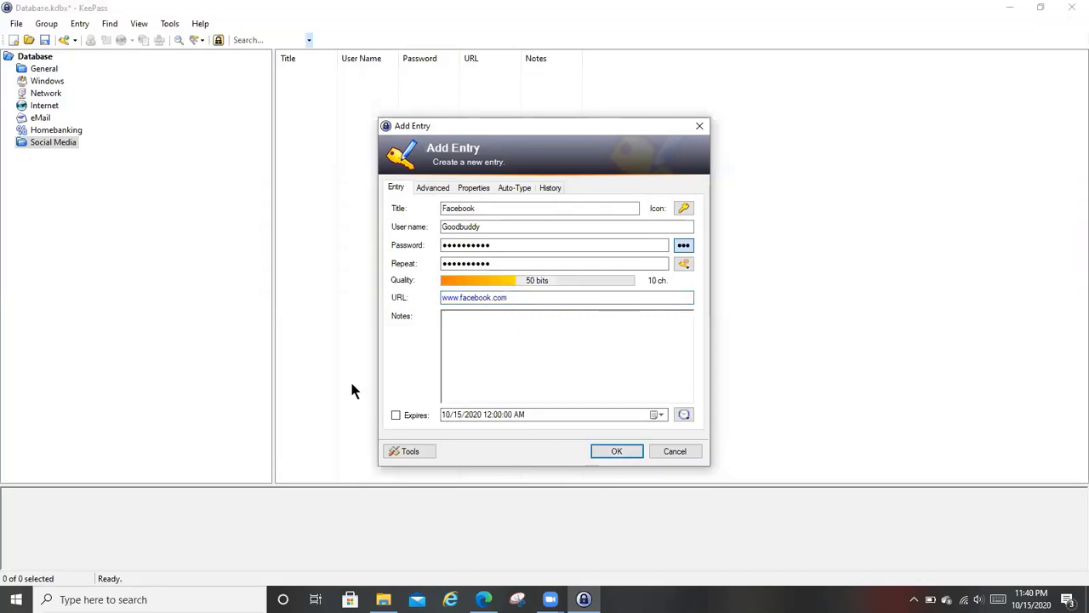
click(392, 414)
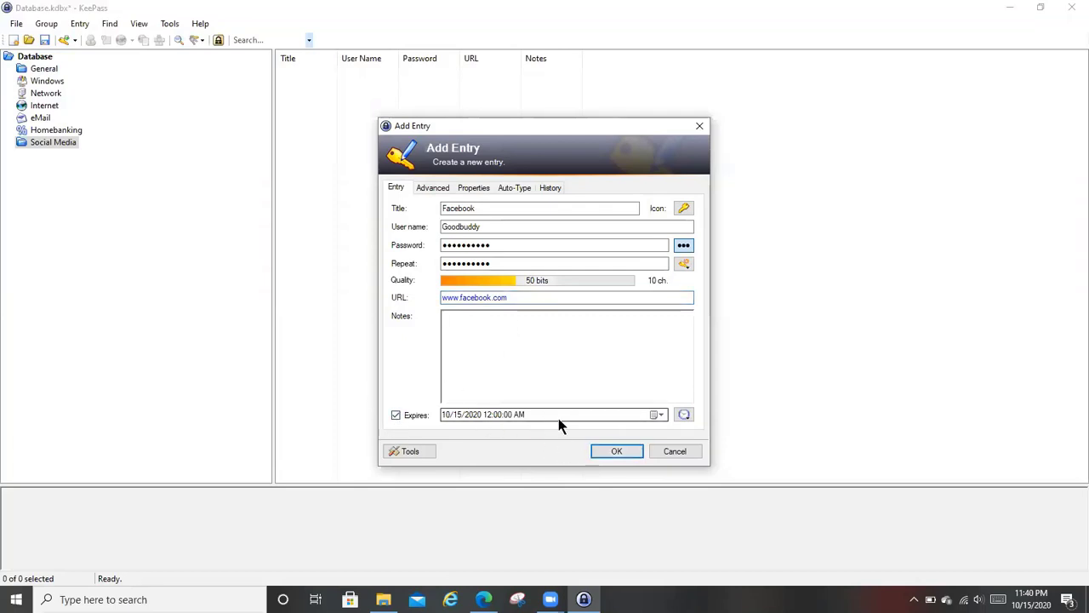
click(397, 415)
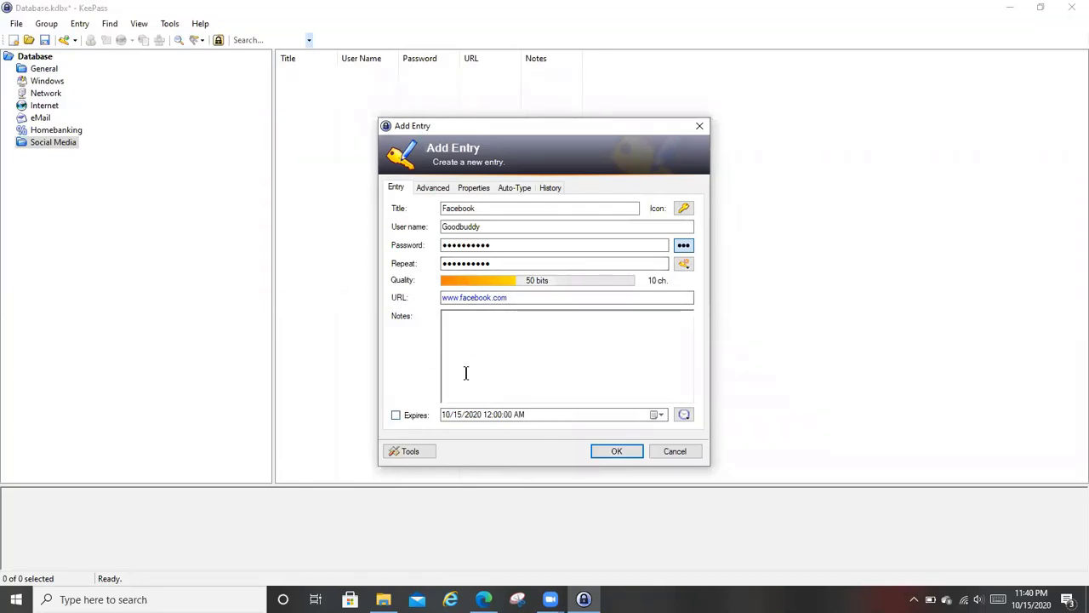
- Save the Facebook entry, then reopen it and close it unchanged
click(618, 453)
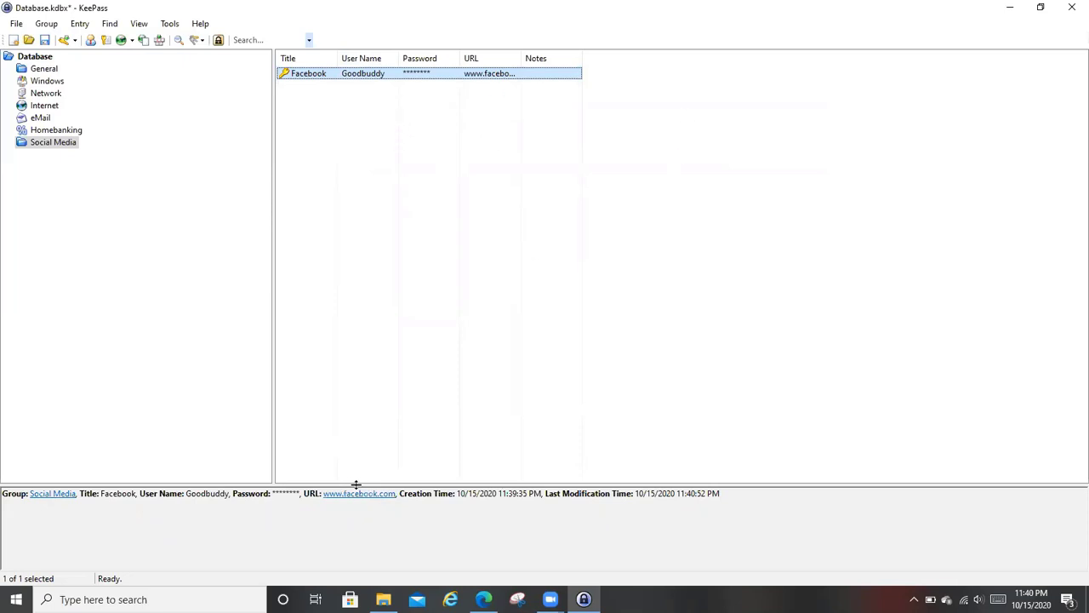
double_click(307, 75)
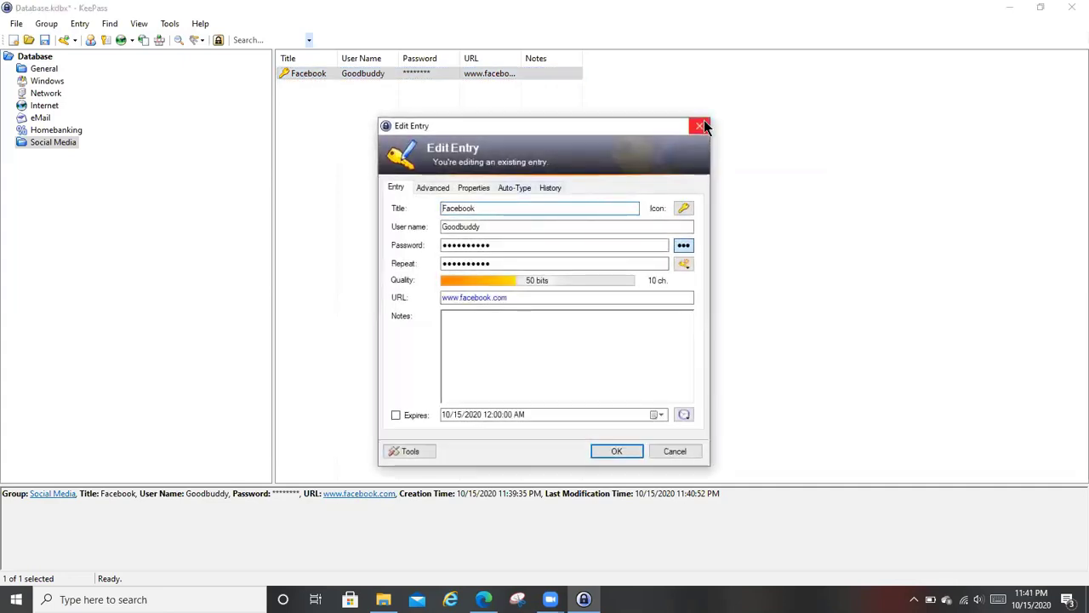
click(699, 126)
- Copy the Facebook entry's user name, then its password, to the clipboard
right_click(313, 74)
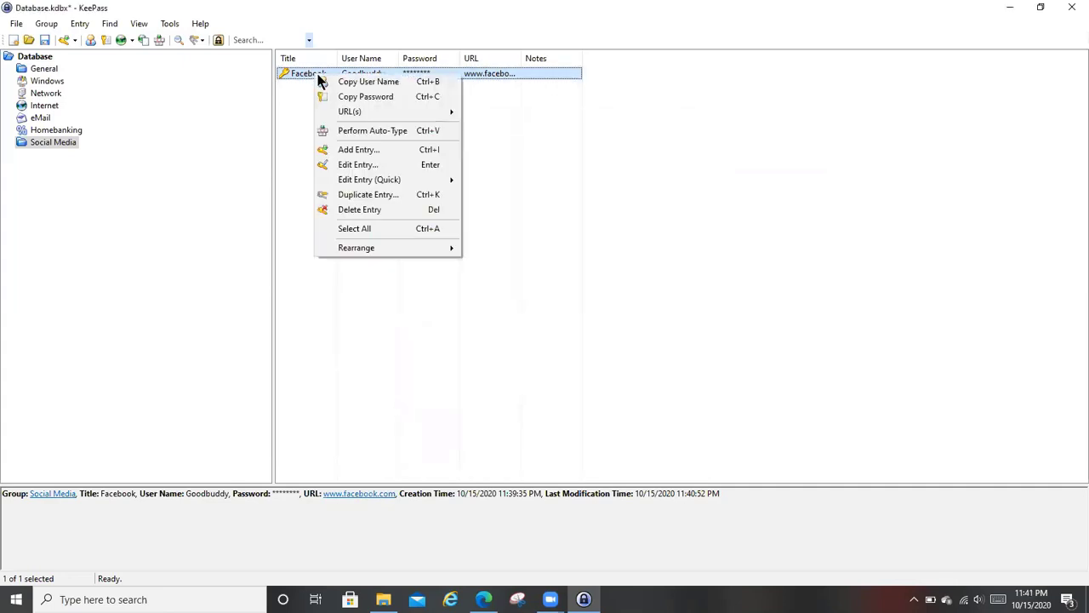
click(361, 82)
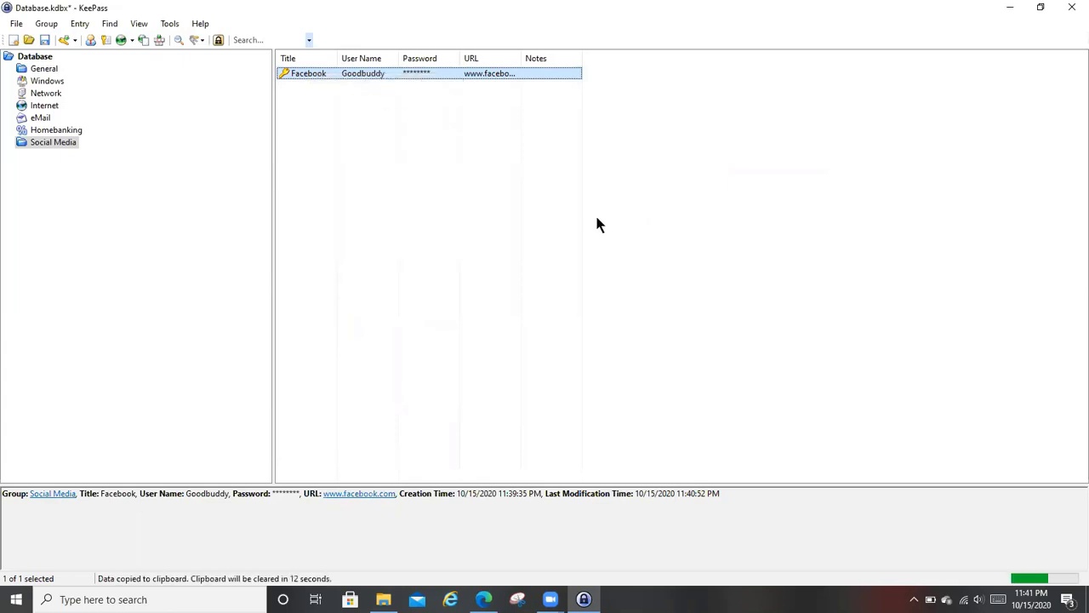
right_click(845, 201)
click(789, 222)
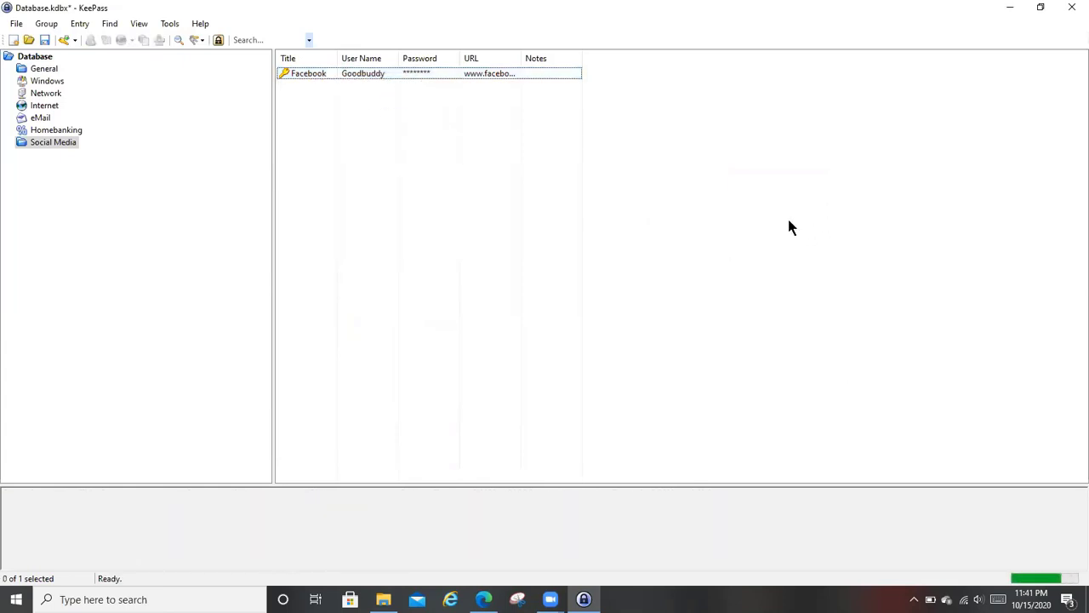
click(308, 73)
right_click(307, 75)
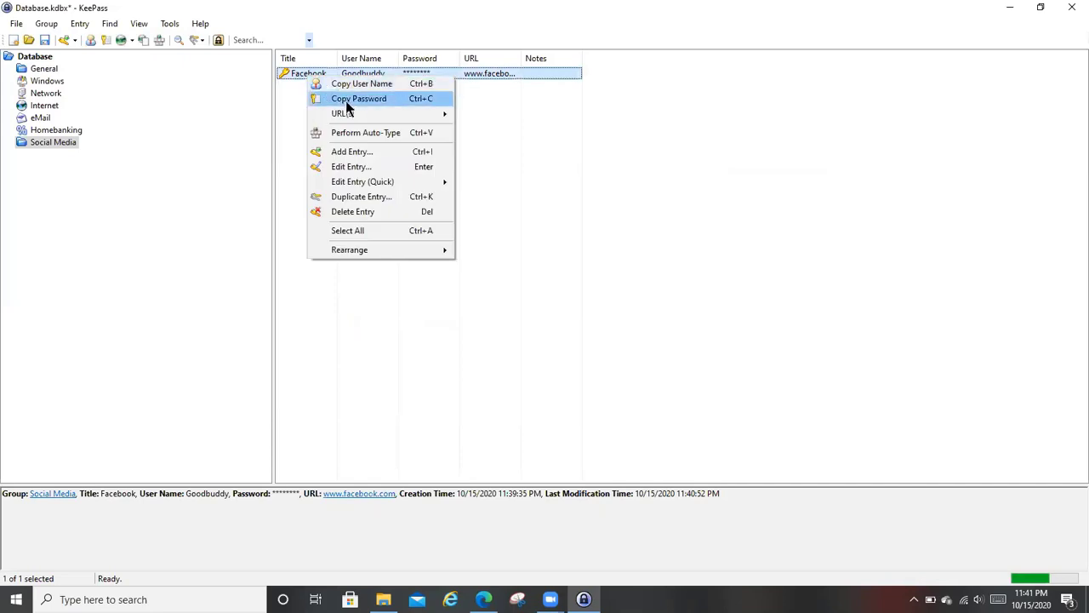
click(358, 98)
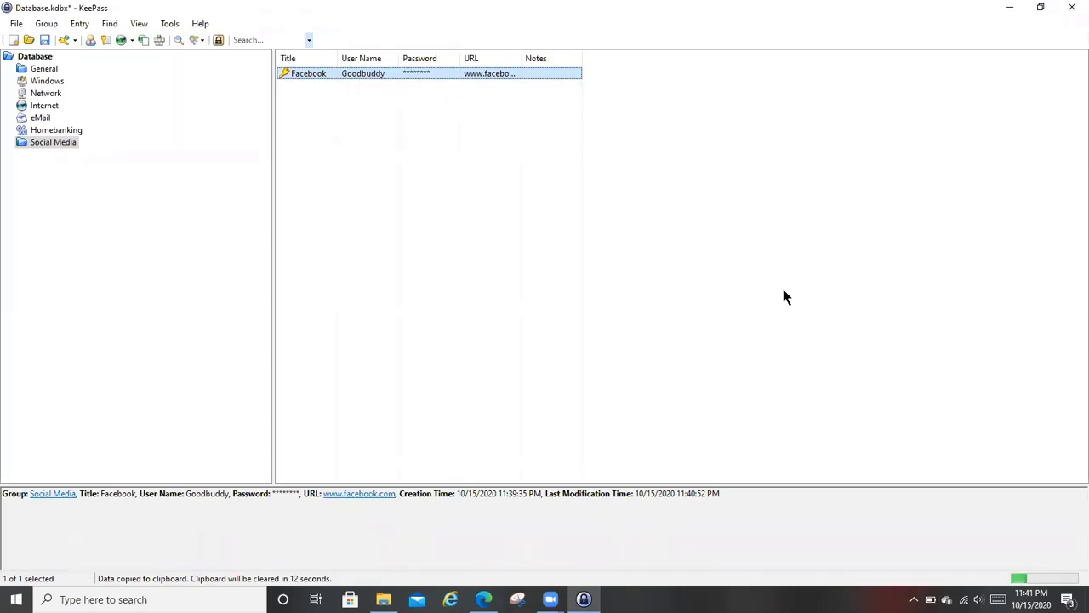
- Download the Portable KeePass 2.46 ZIP from the keepass.info Downloads page in Edge
click(1008, 8)
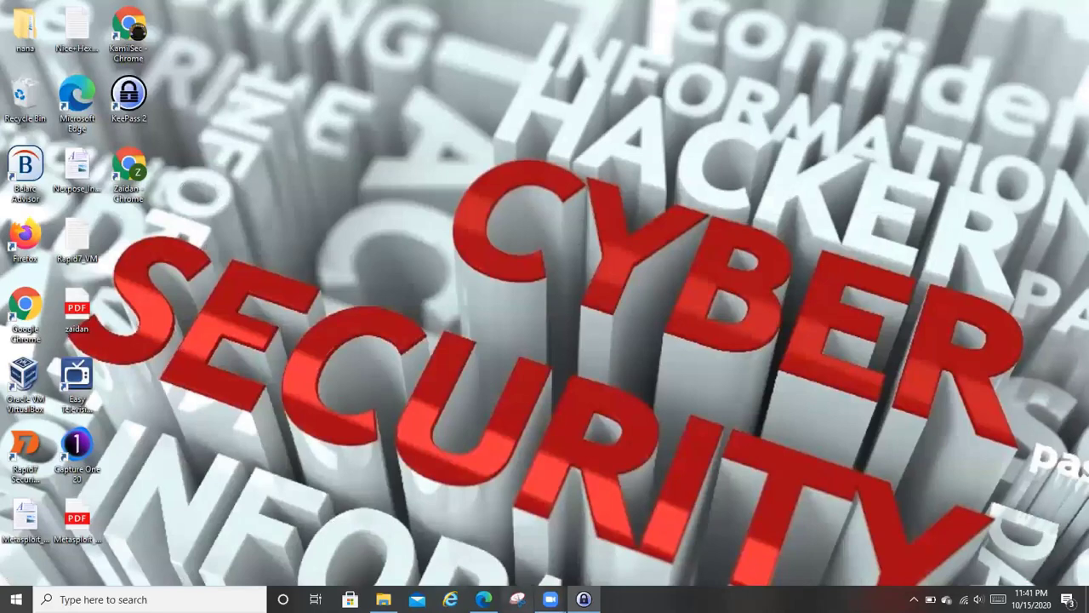
click(483, 599)
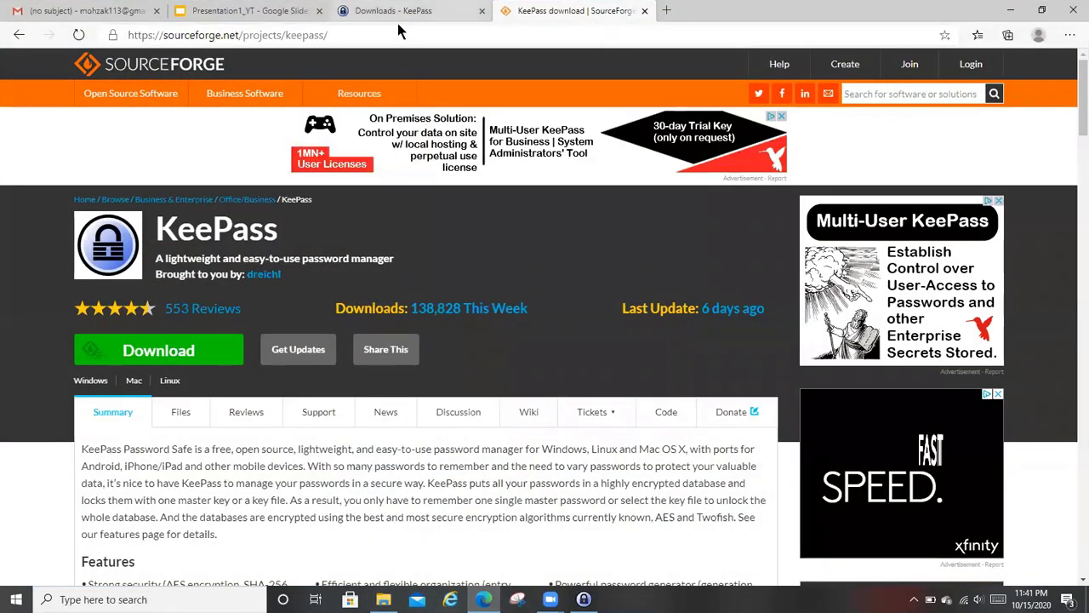
click(401, 14)
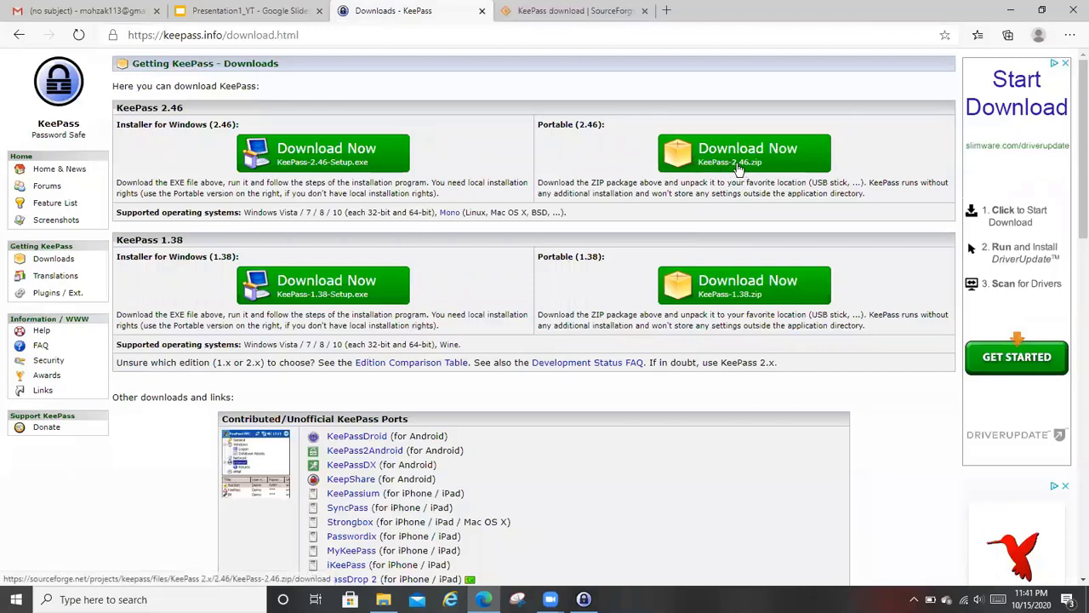
click(743, 159)
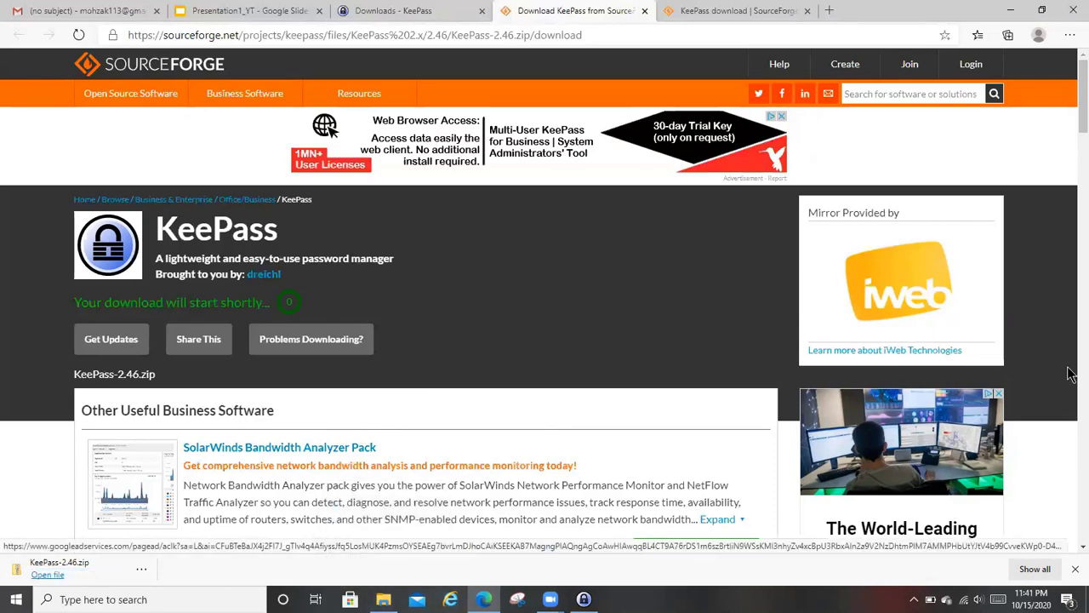
- Open the downloaded KeePass-2.46.zip and go up to its Downloads folder
click(53, 573)
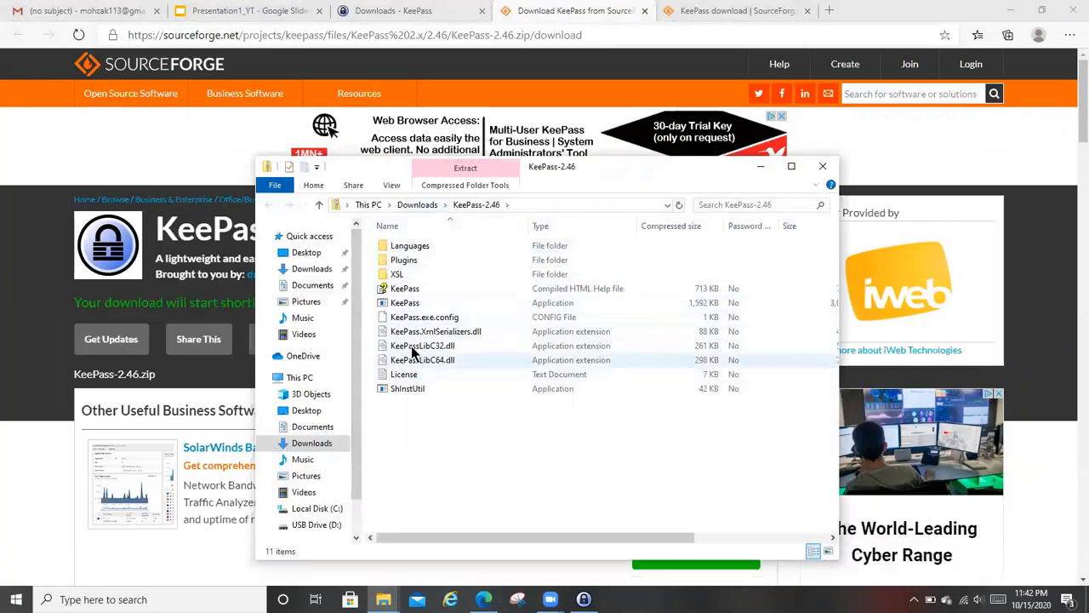
click(418, 204)
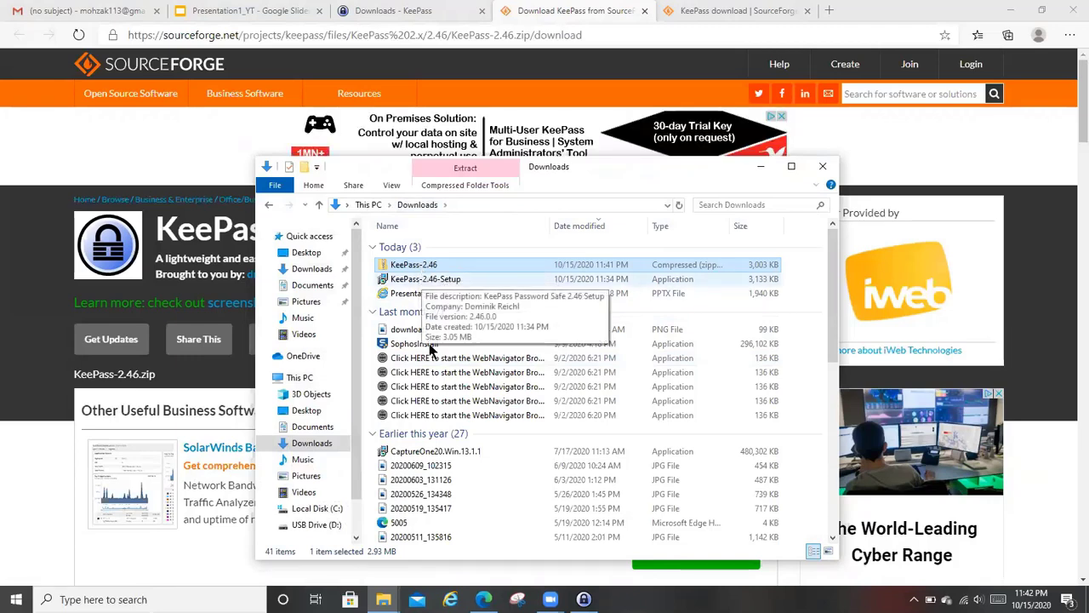
scroll(306, 443, down, 2)
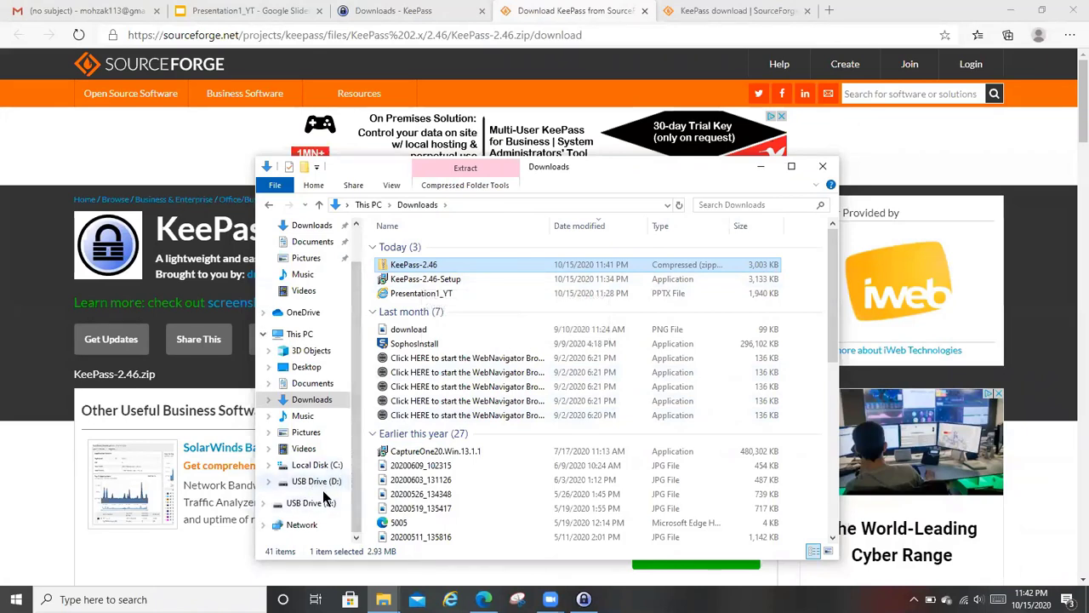
- Copy KeePass-2.46.zip from Quick access onto USB Drive (D:) using a second Explorer window
click(315, 482)
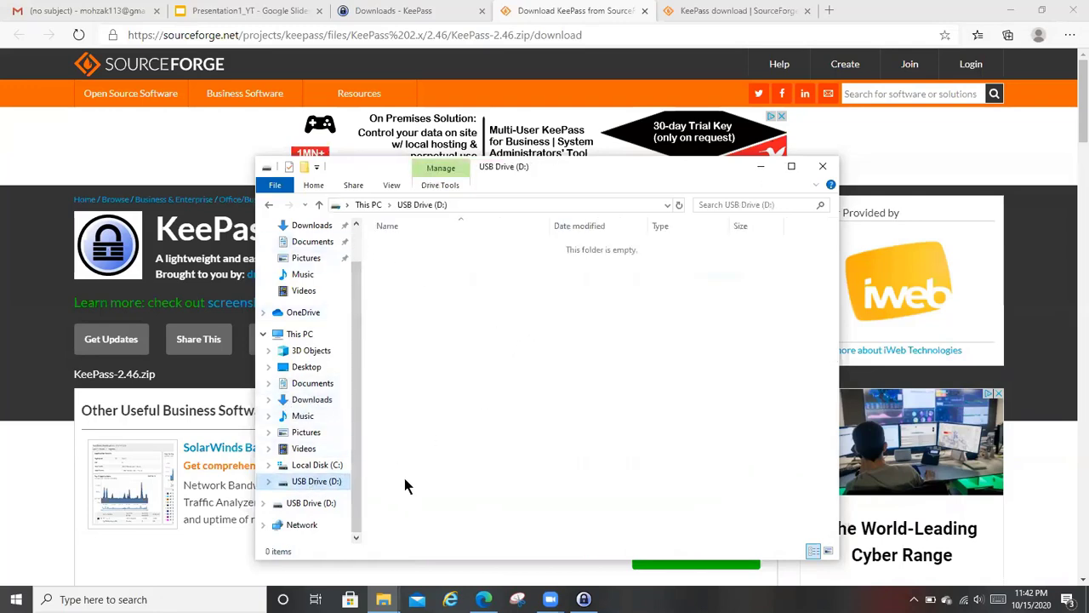
key(super+e)
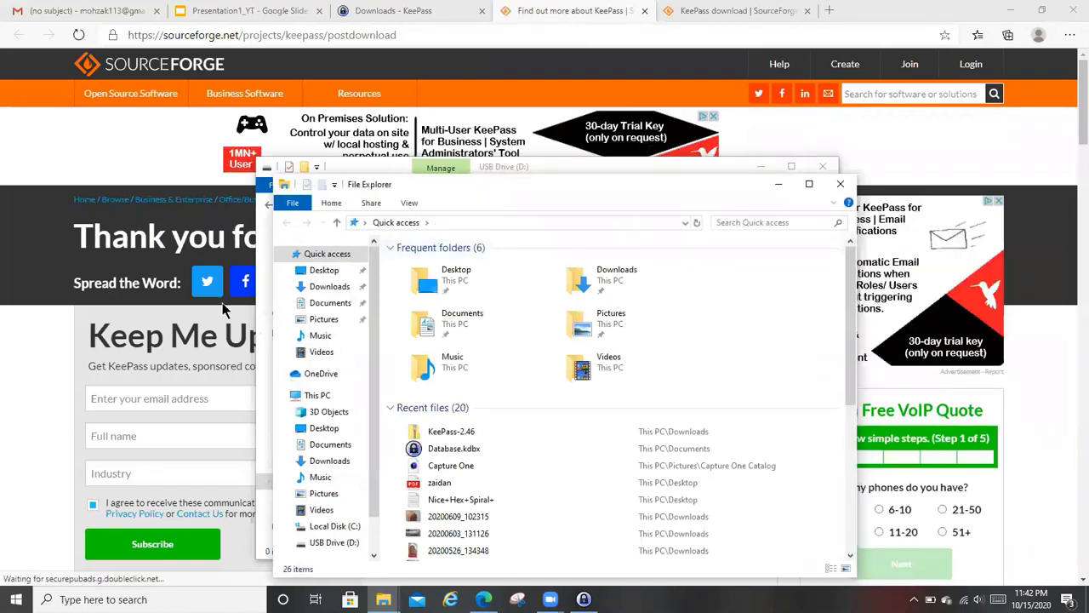
click(534, 177)
drag(534, 168, 646, 183)
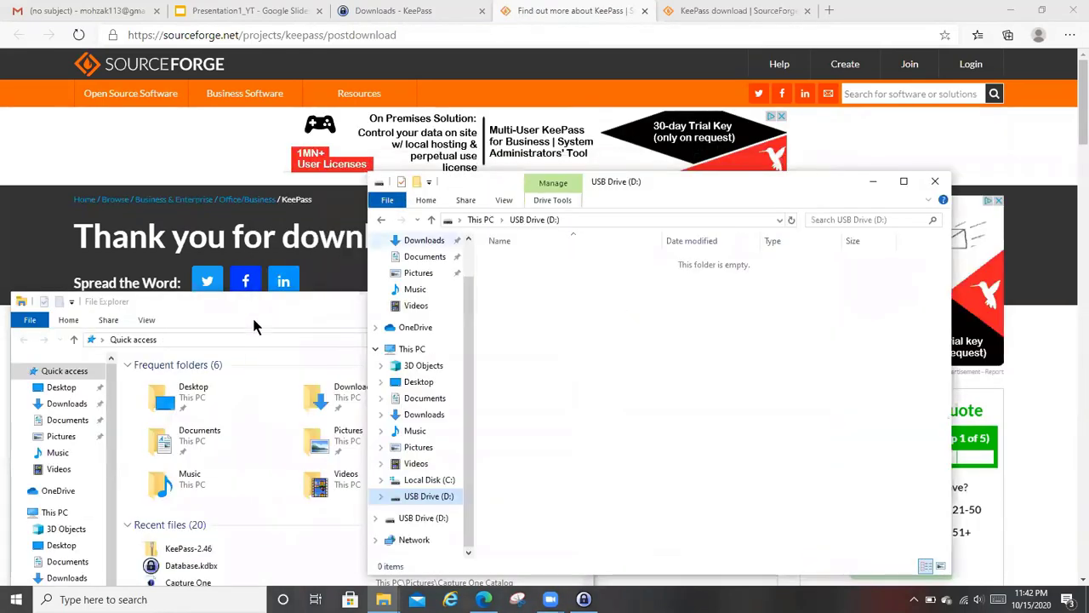
click(237, 545)
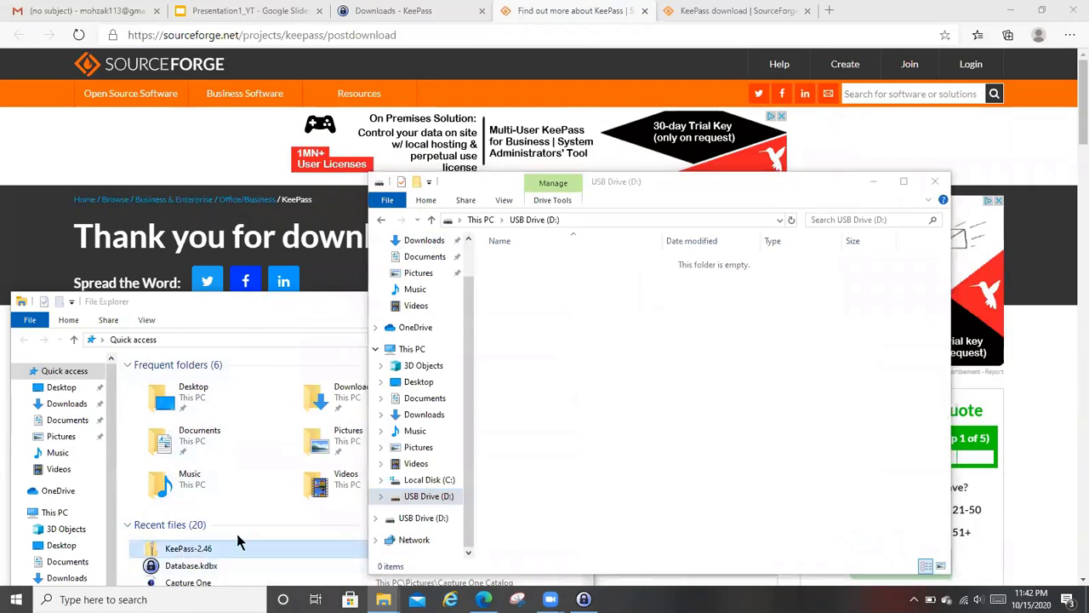
drag(238, 541, 649, 355)
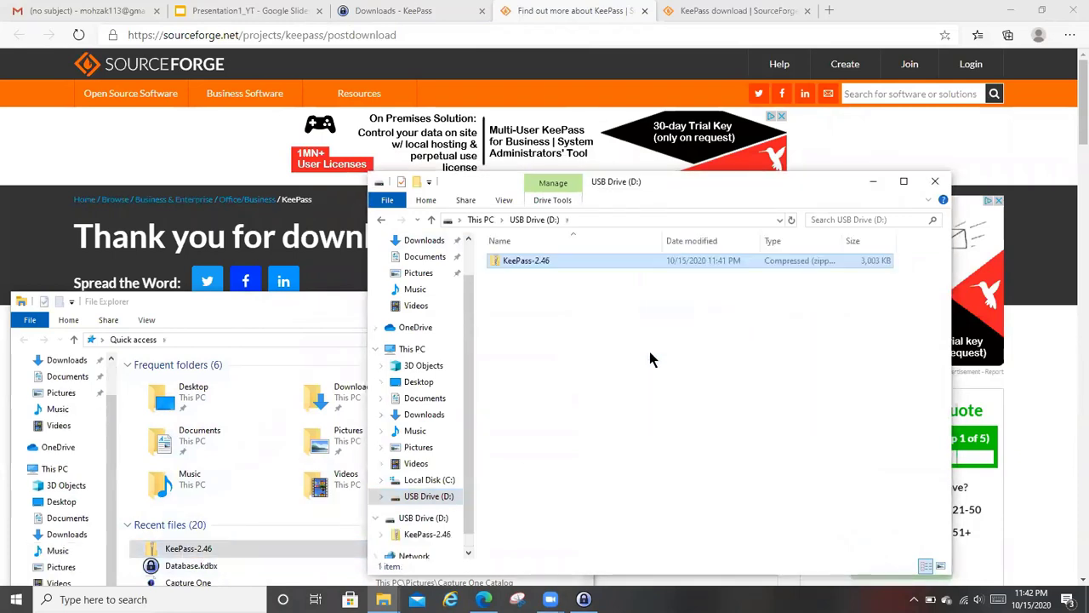
- Extract KeePass-2.46.zip onto USB Drive (D:) and select KeePass in the extracted folder
right_click(539, 262)
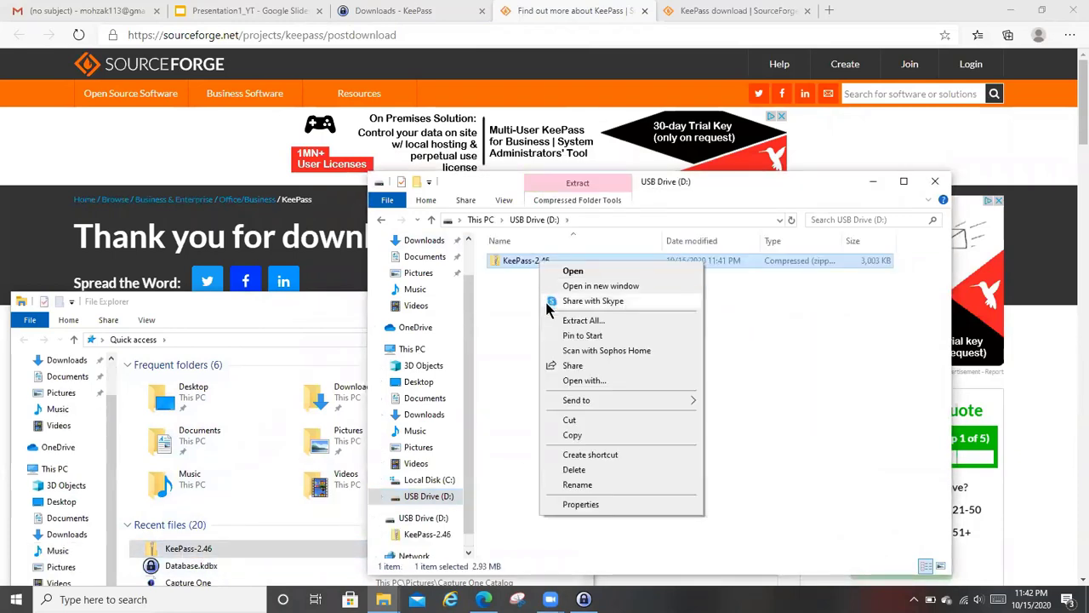
click(594, 320)
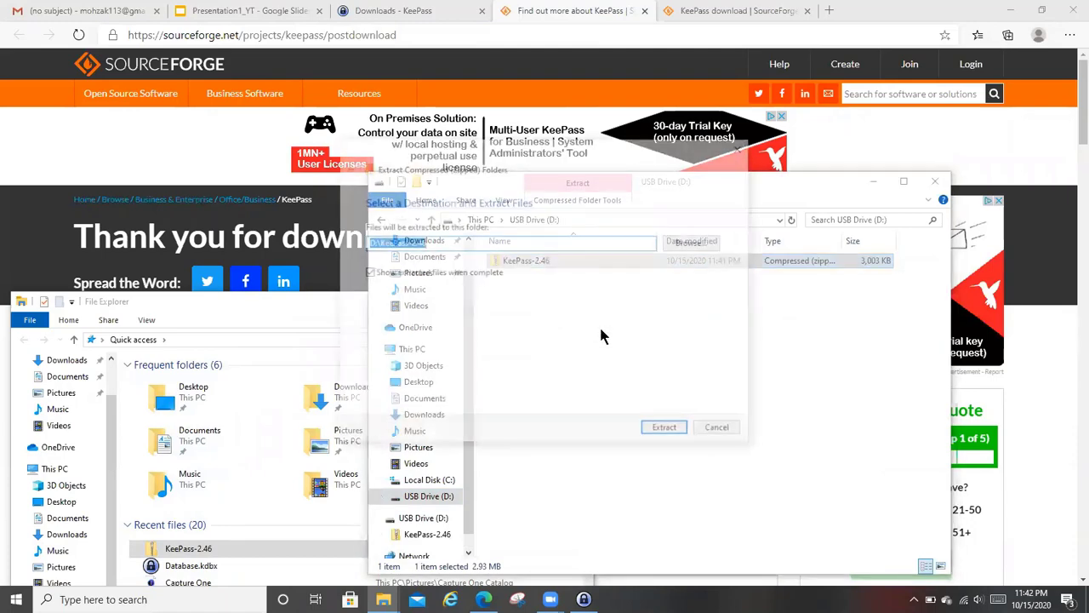
click(655, 433)
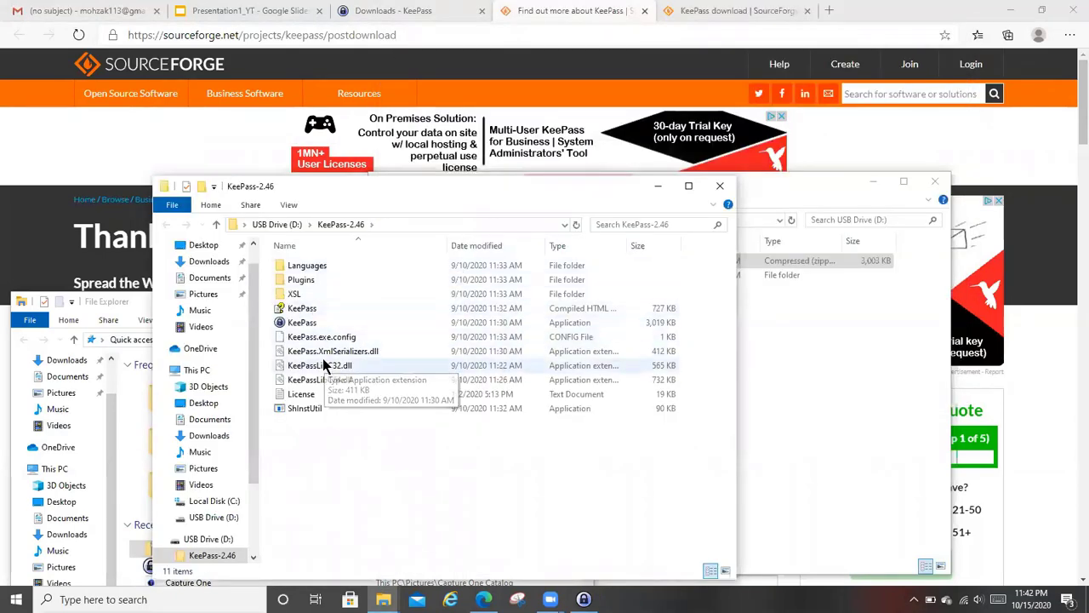
click(304, 324)
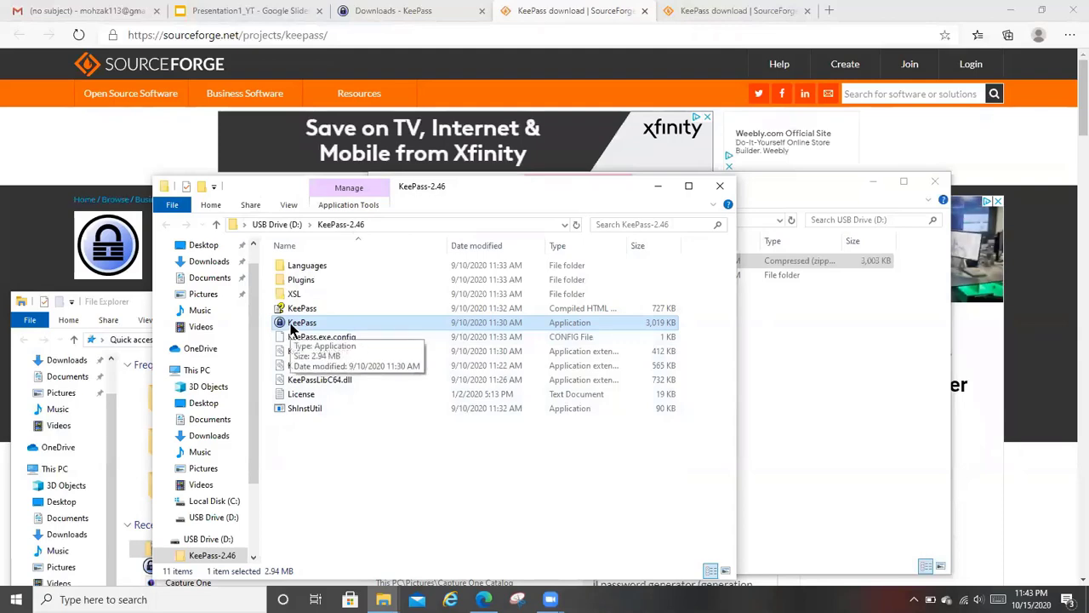
- Launch portable KeePass from the USB drive, dismissing the missing-database error
double_click(291, 326)
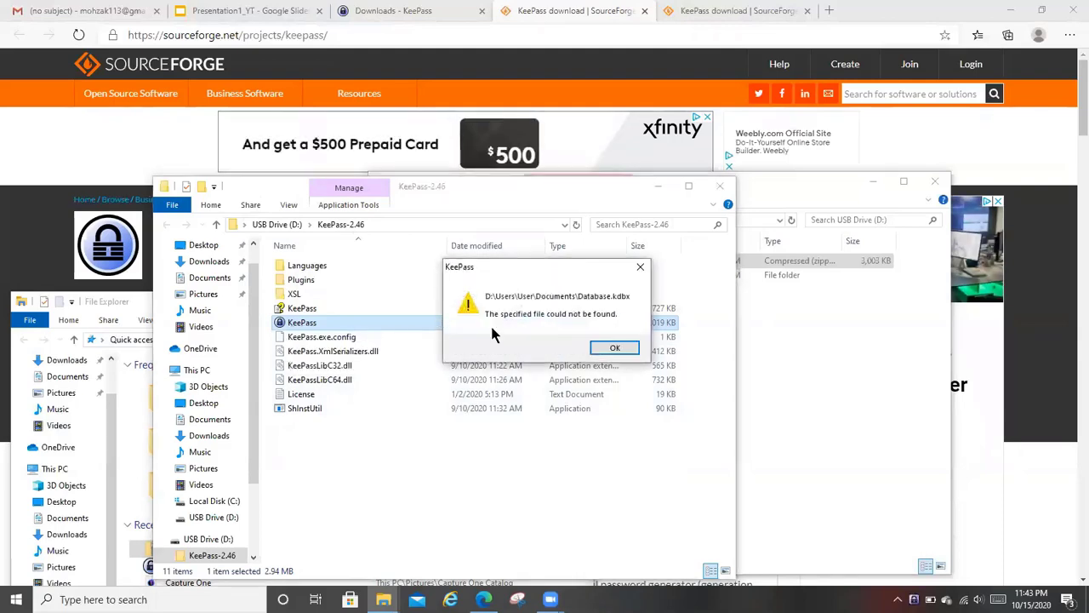
click(609, 348)
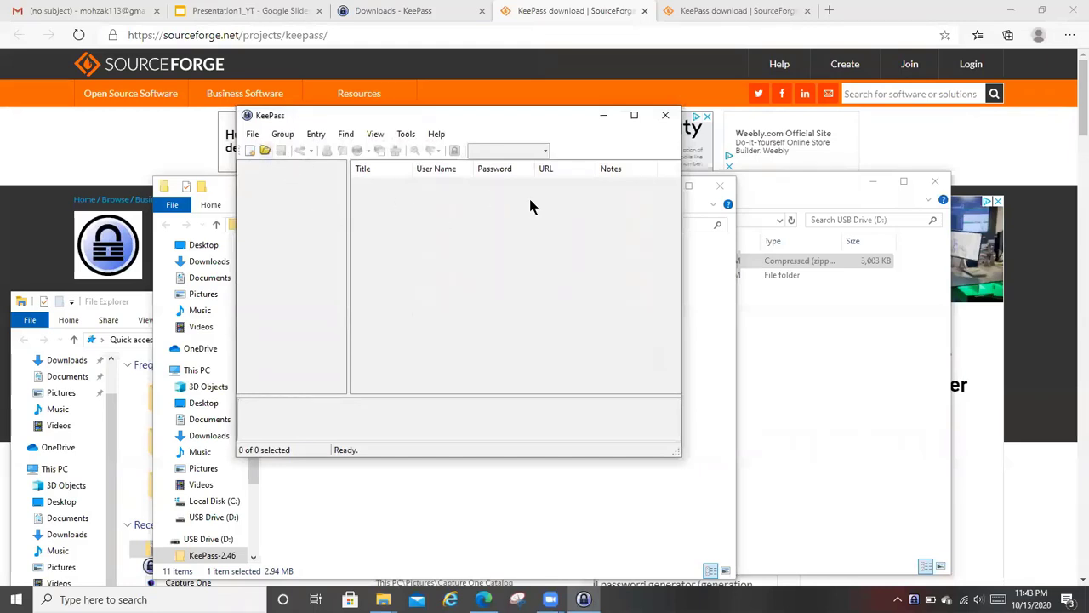
drag(524, 124, 546, 215)
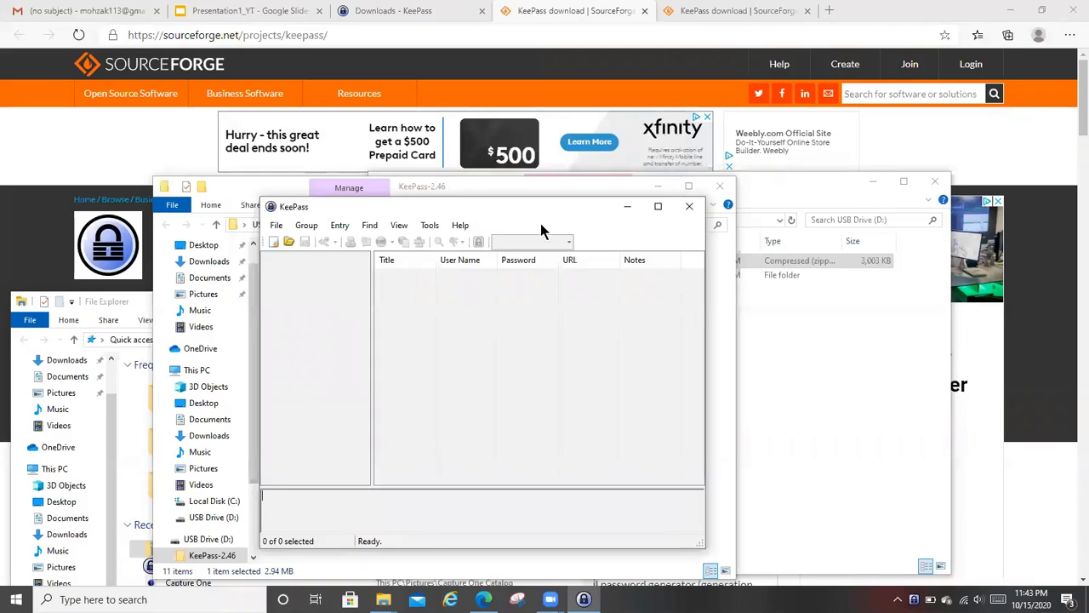
- Create a new database saved as Database.kdbx on USB Drive (D:)
click(278, 227)
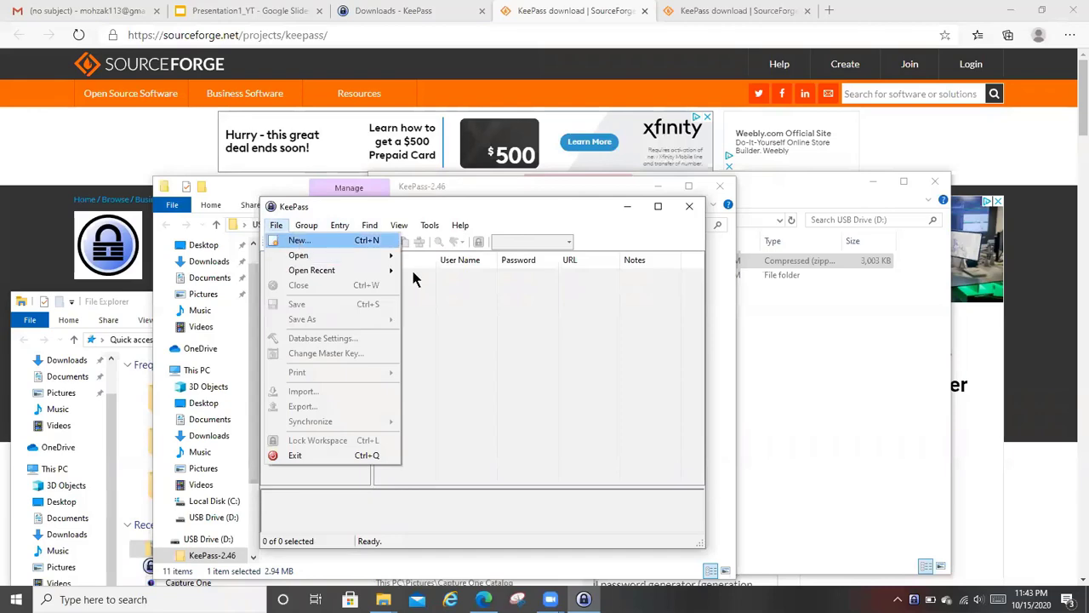
click(294, 240)
click(578, 359)
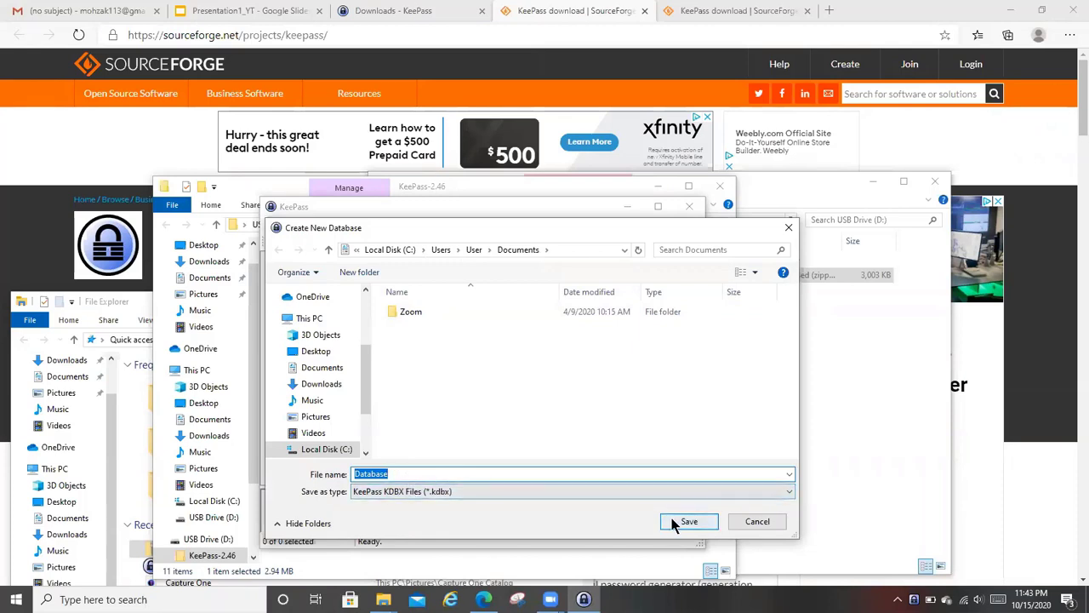
click(323, 377)
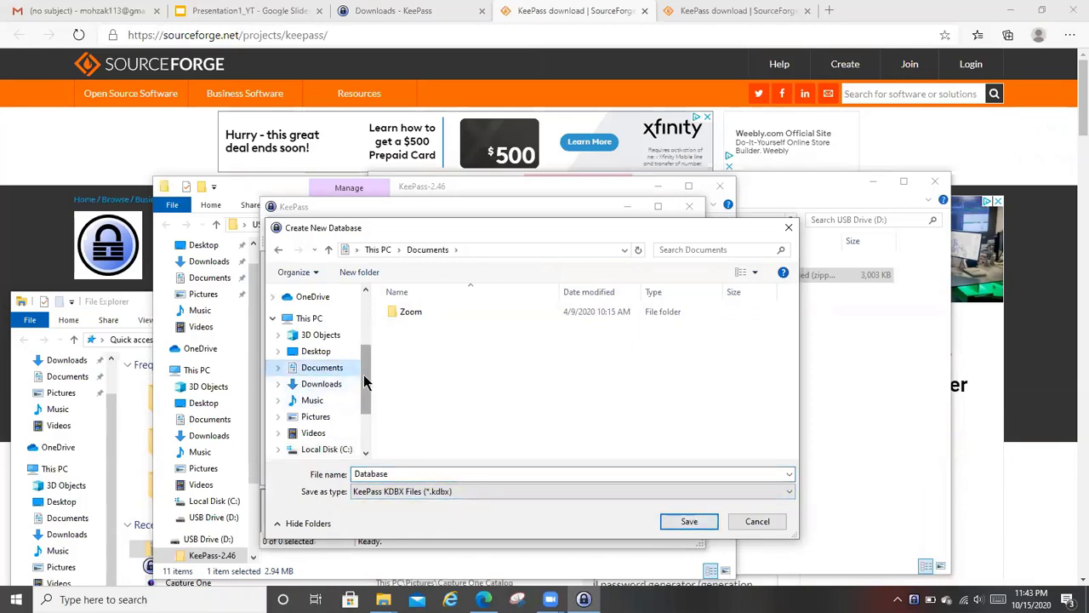
drag(364, 377, 364, 411)
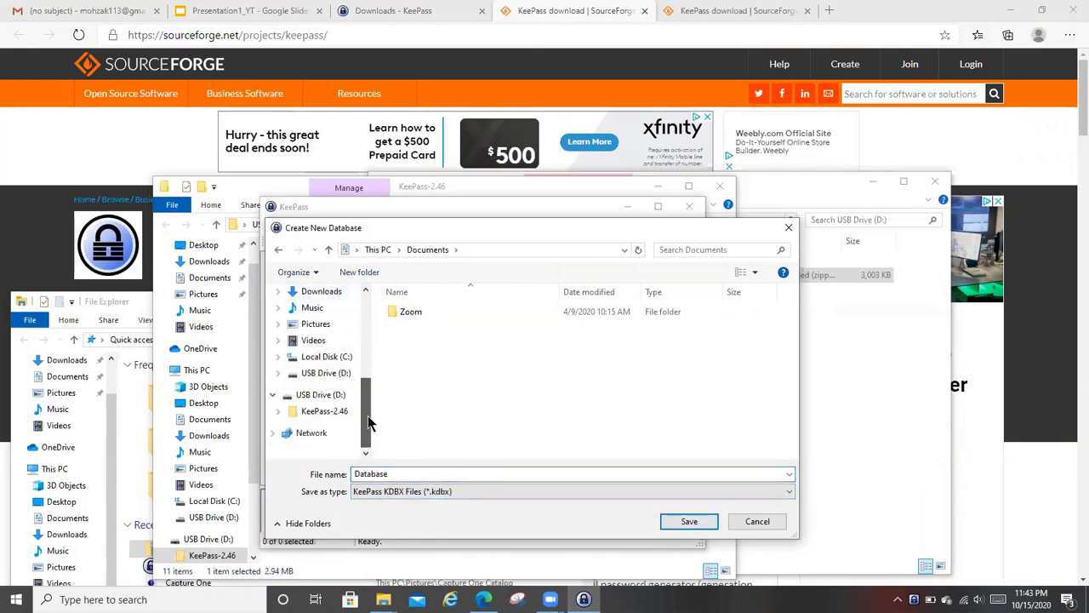
click(313, 396)
click(687, 522)
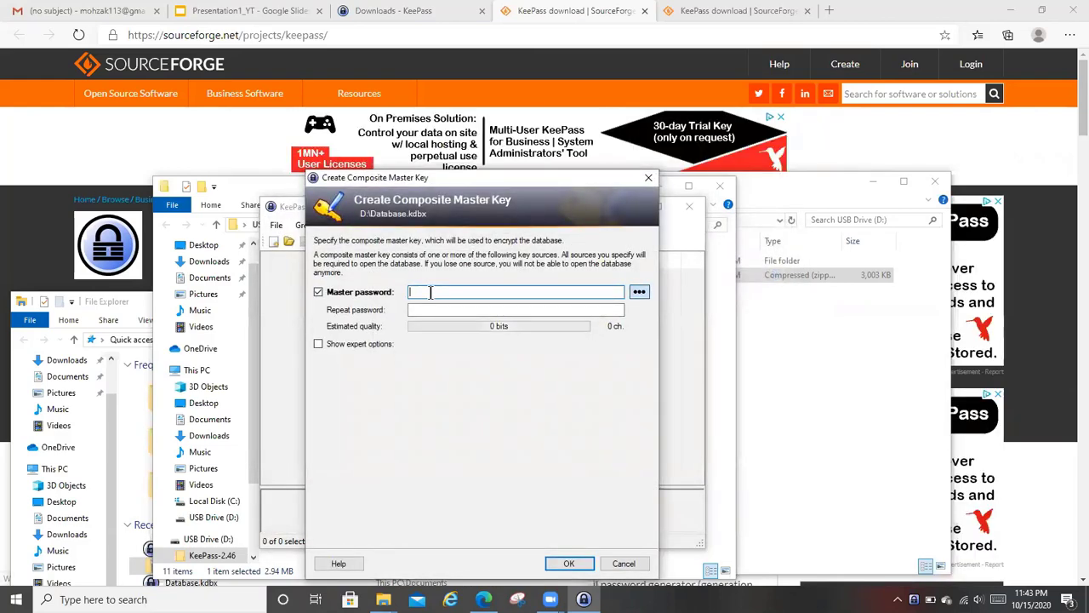
- Enter and confirm the 22-character master password for Database.kdbx
text(•••••)
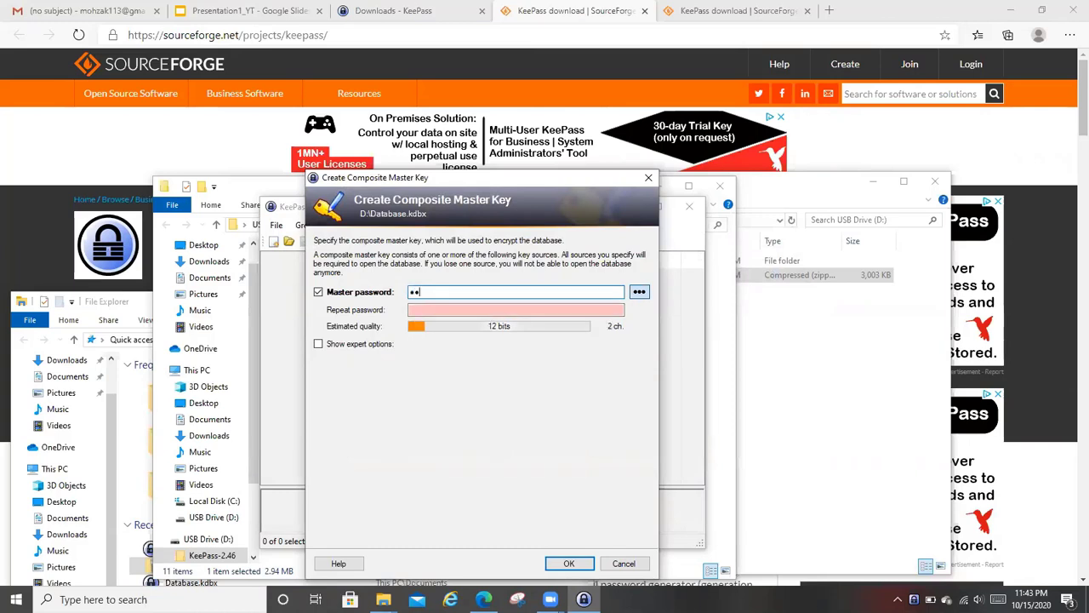
text(•••••)
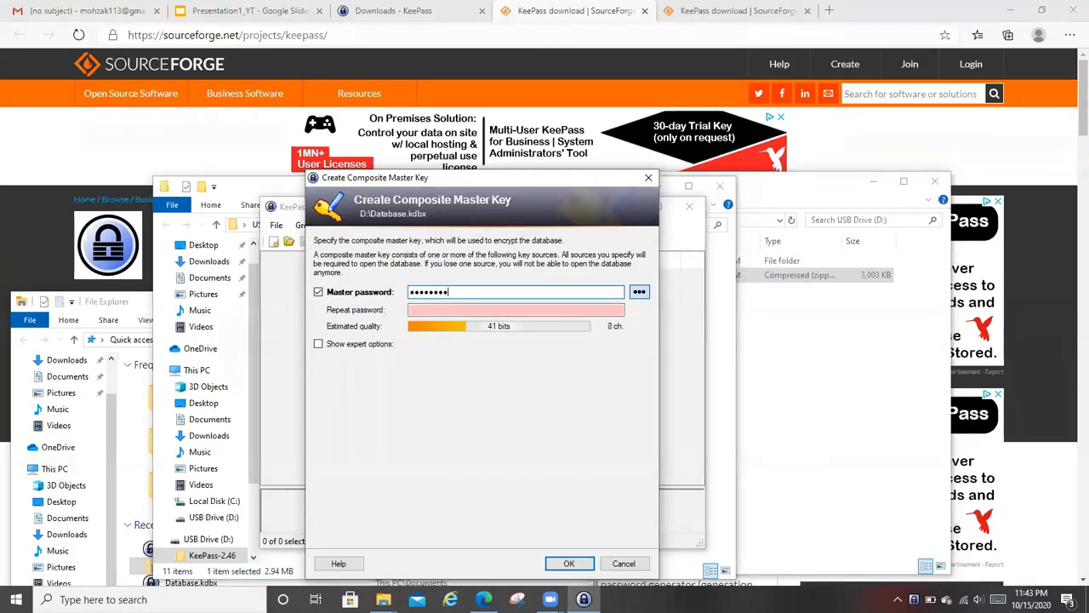
text(••••••••)
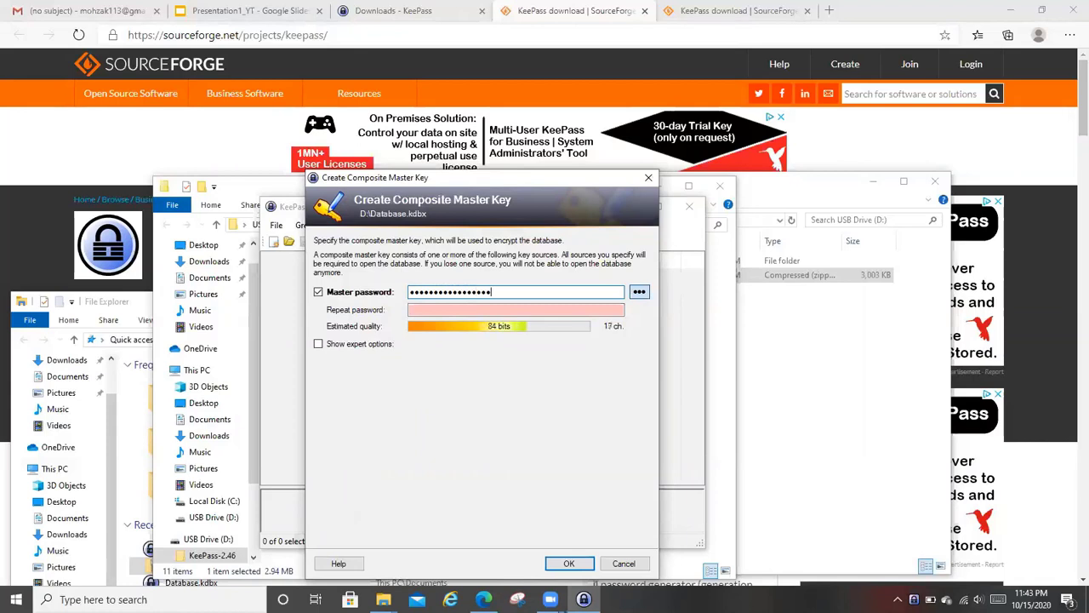
text(••••)
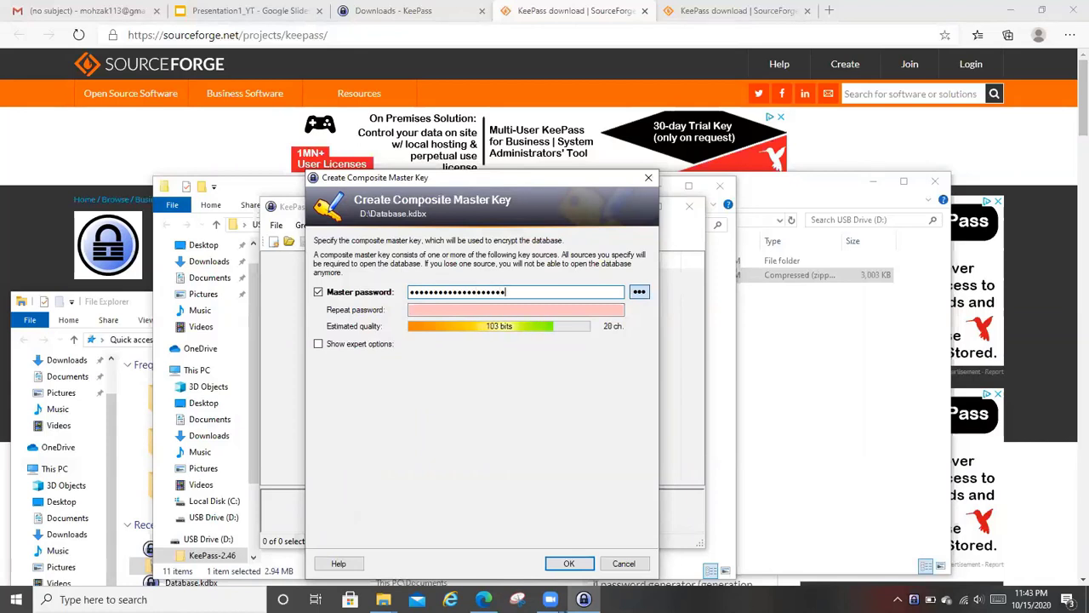
click(445, 308)
text(•••••)
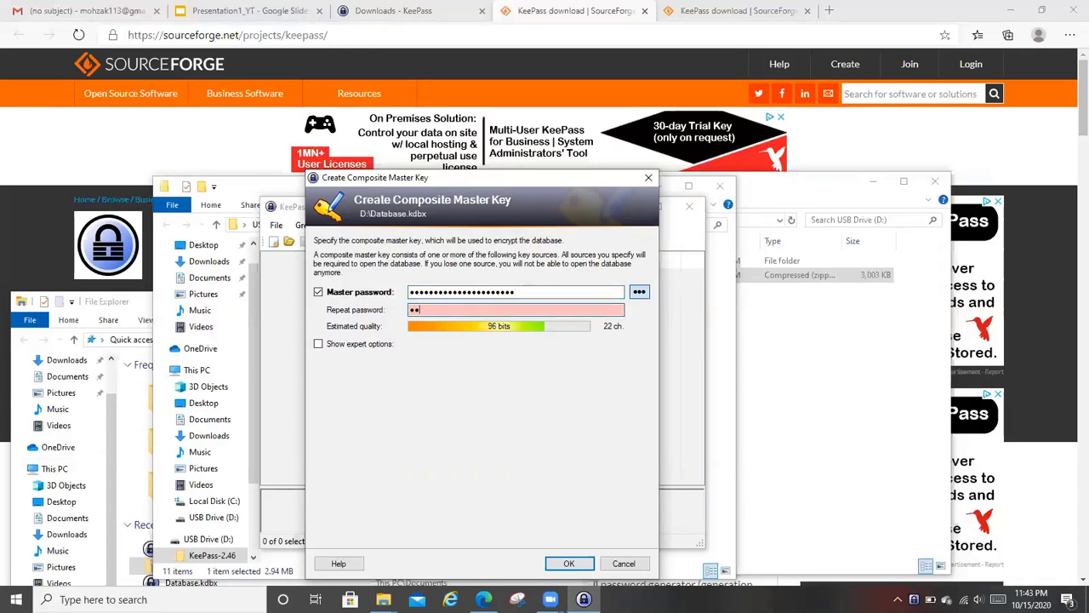
text(••••••••••••••)
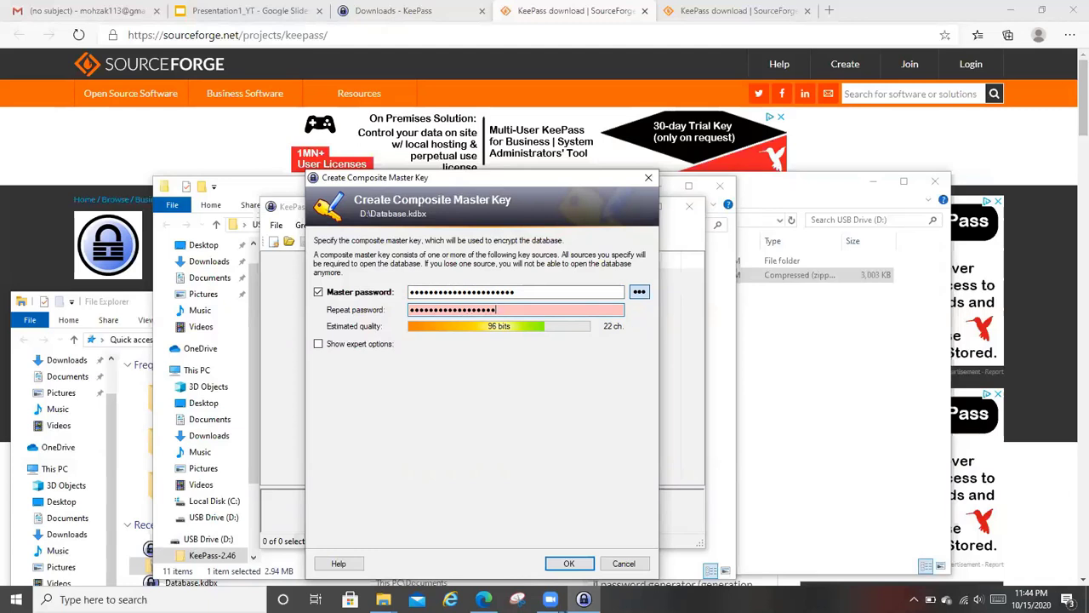
text(••••)
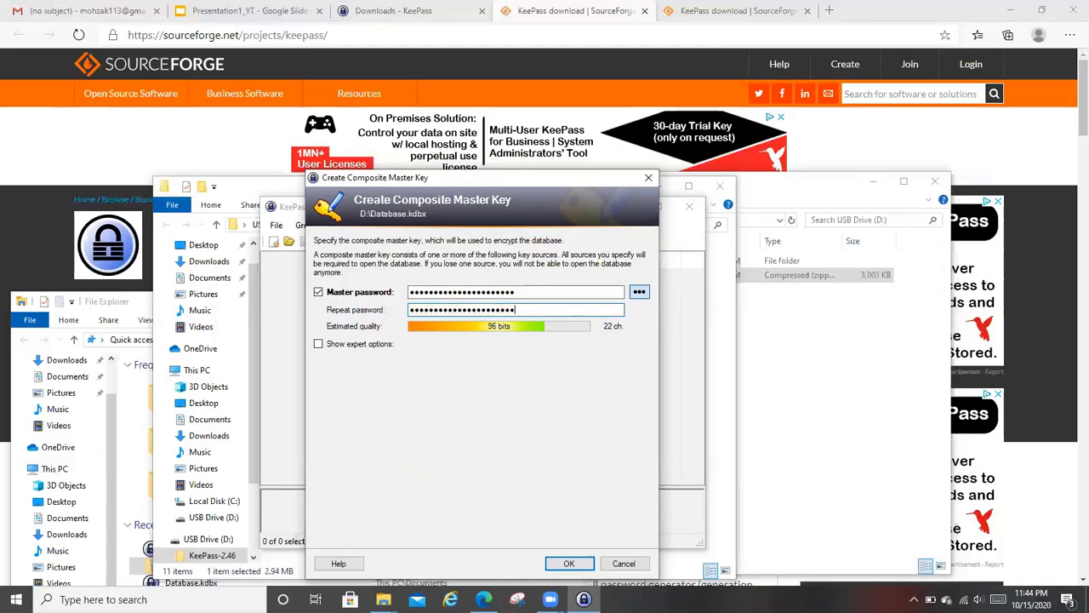
click(568, 563)
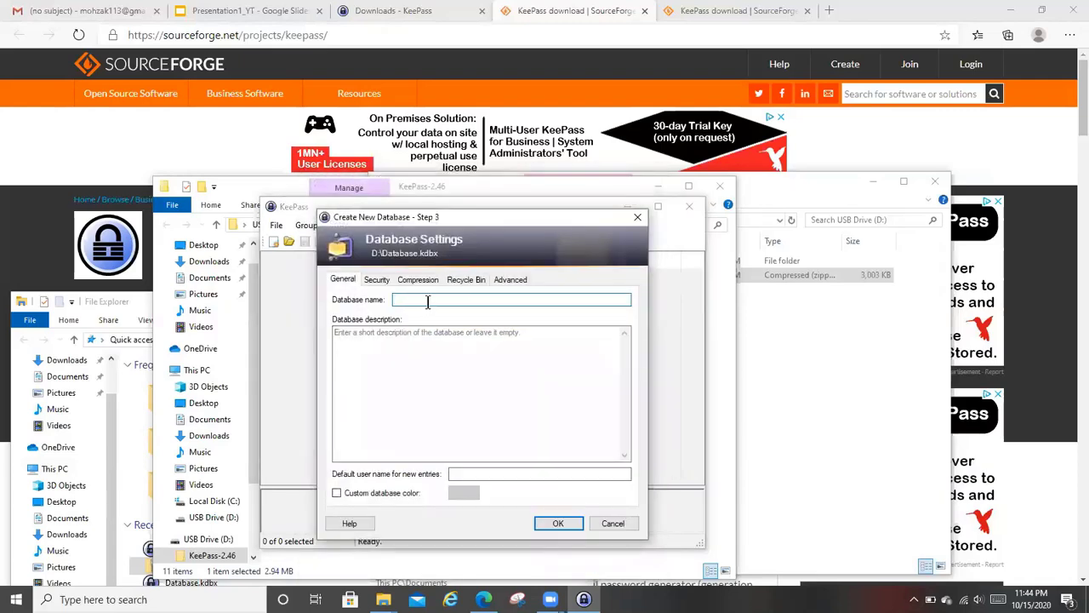
- Name the database Password_USB_Drive and finish, skipping the emergency sheet
text(Password)
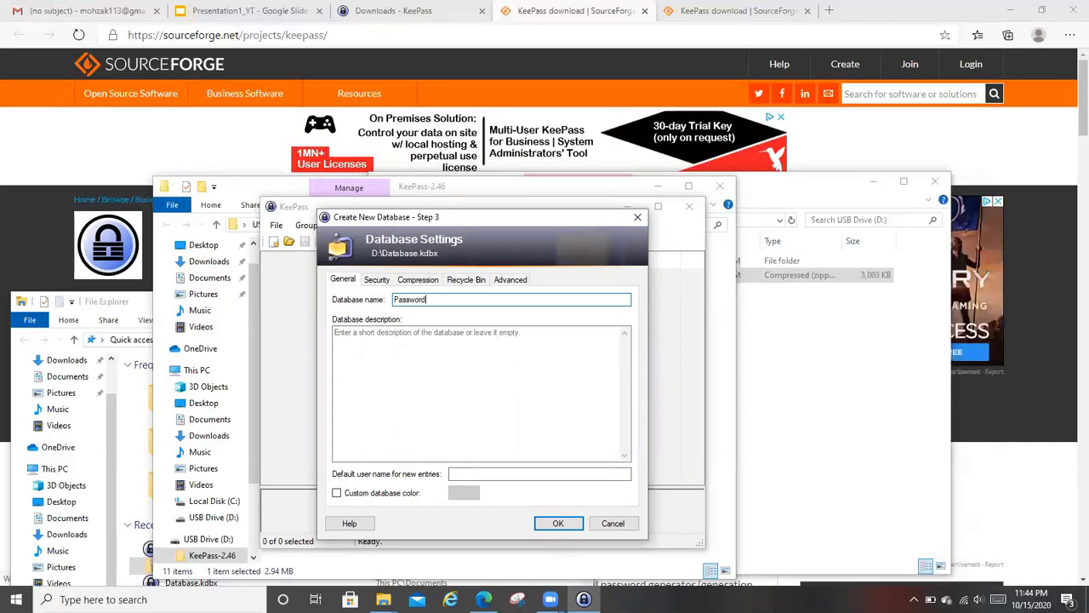
text(_U)
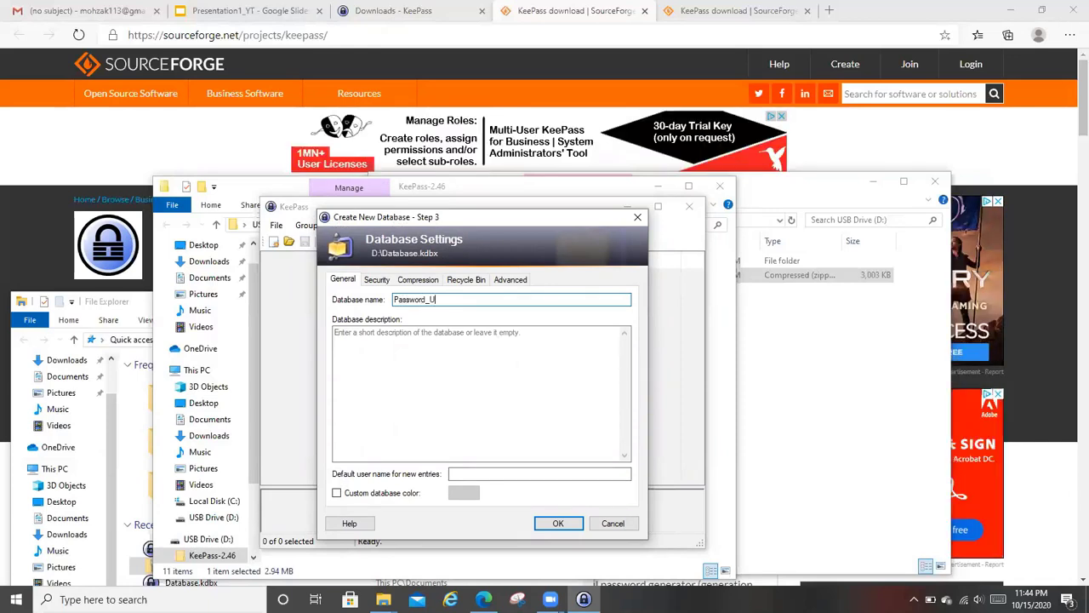
text(SB)
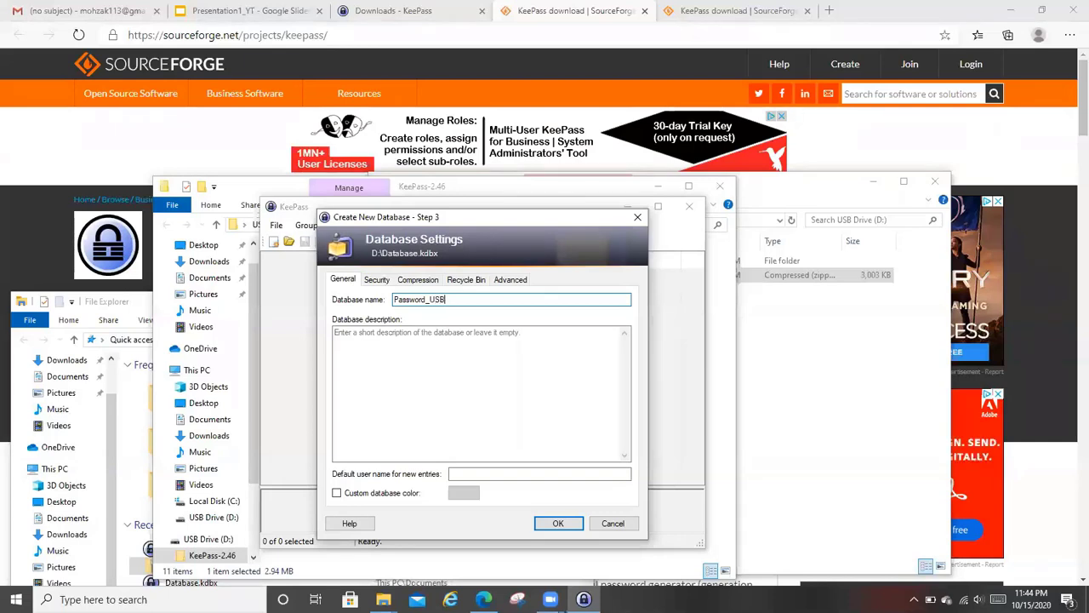
text(_Drive)
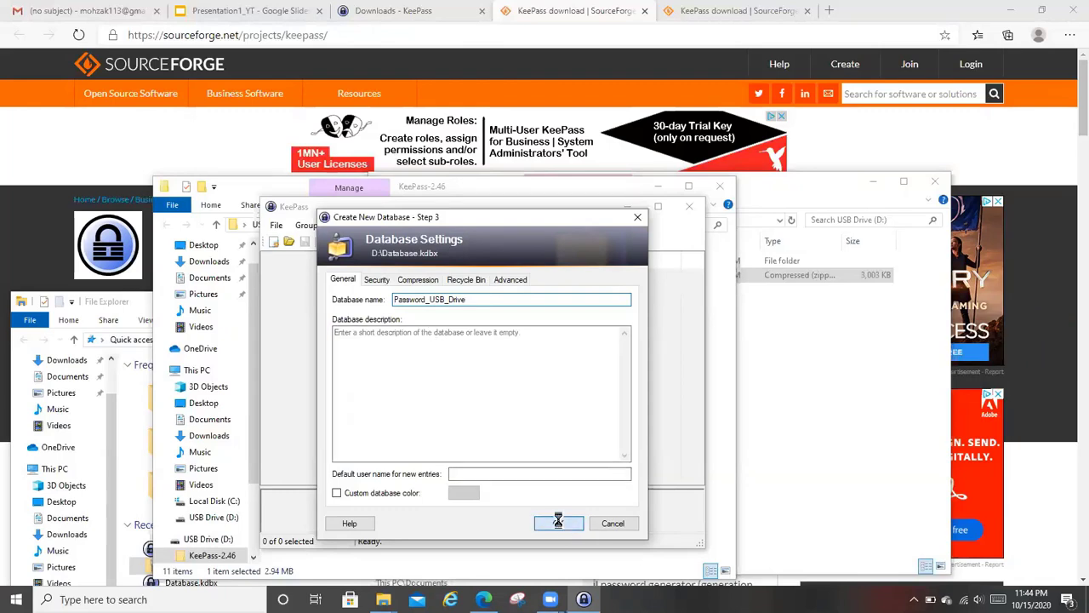
click(466, 374)
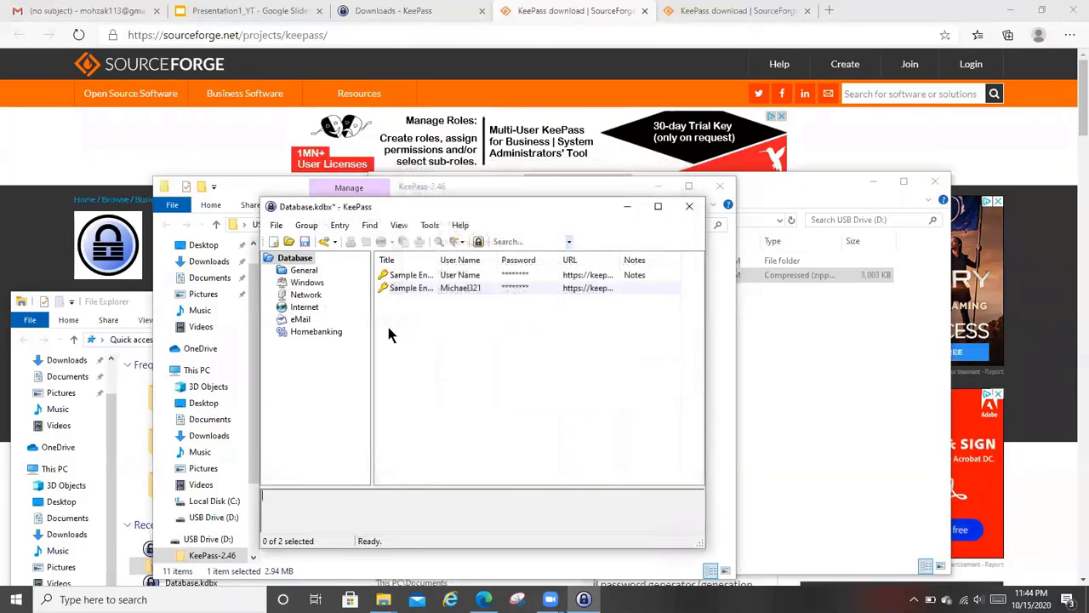
- Maximize the KeePass window showing the portable Password_USB_Drive database on drive D:
click(657, 207)
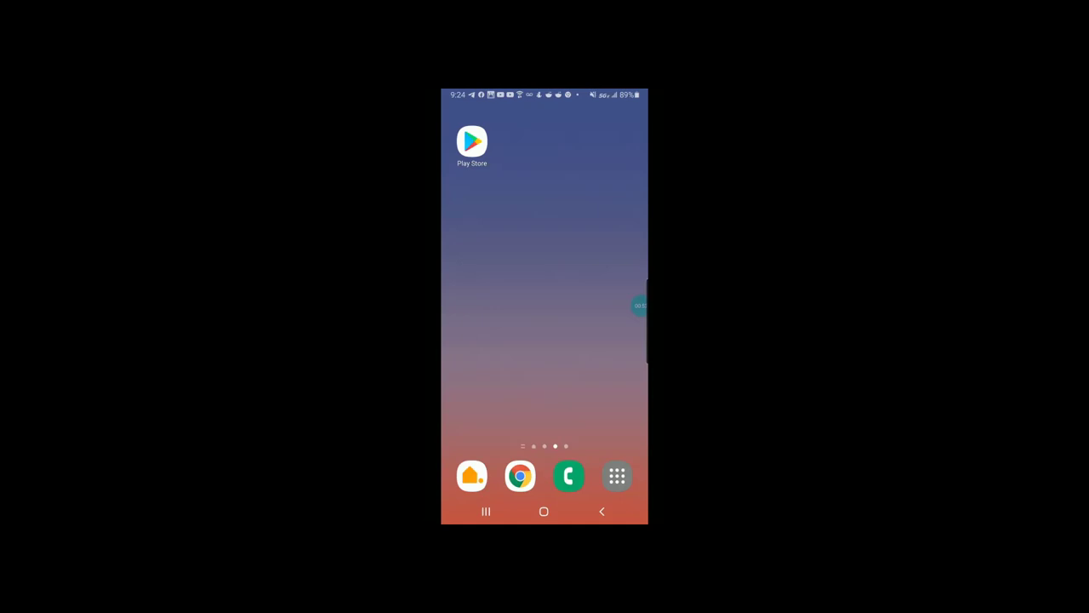
- Search the Play Store for 'keepass', install Keepass2Android Password Safe, and launch it
click(471, 143)
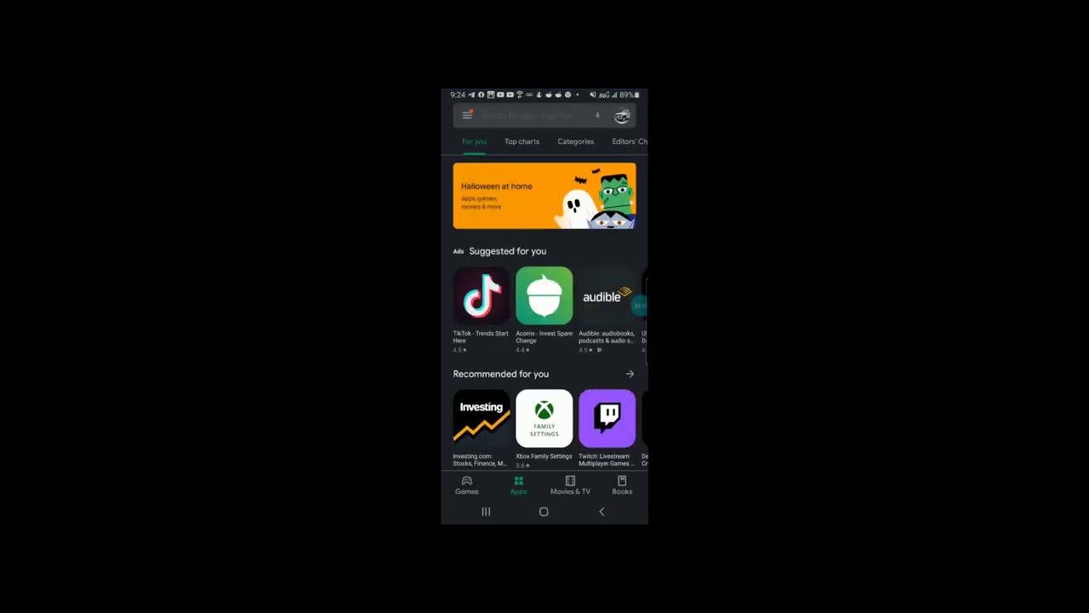
click(544, 115)
text(keepa)
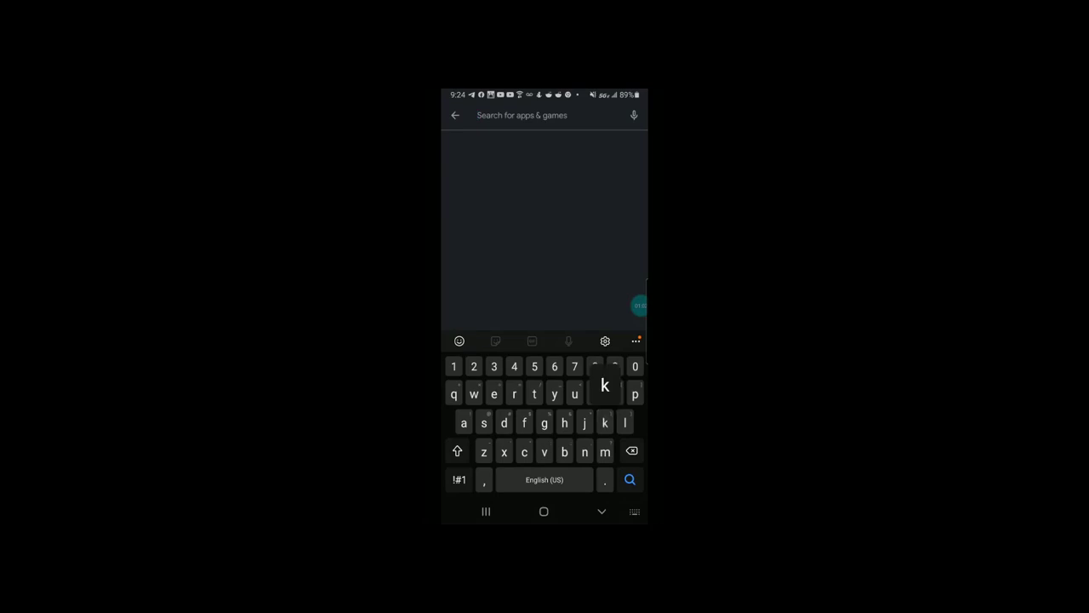
text(ss)
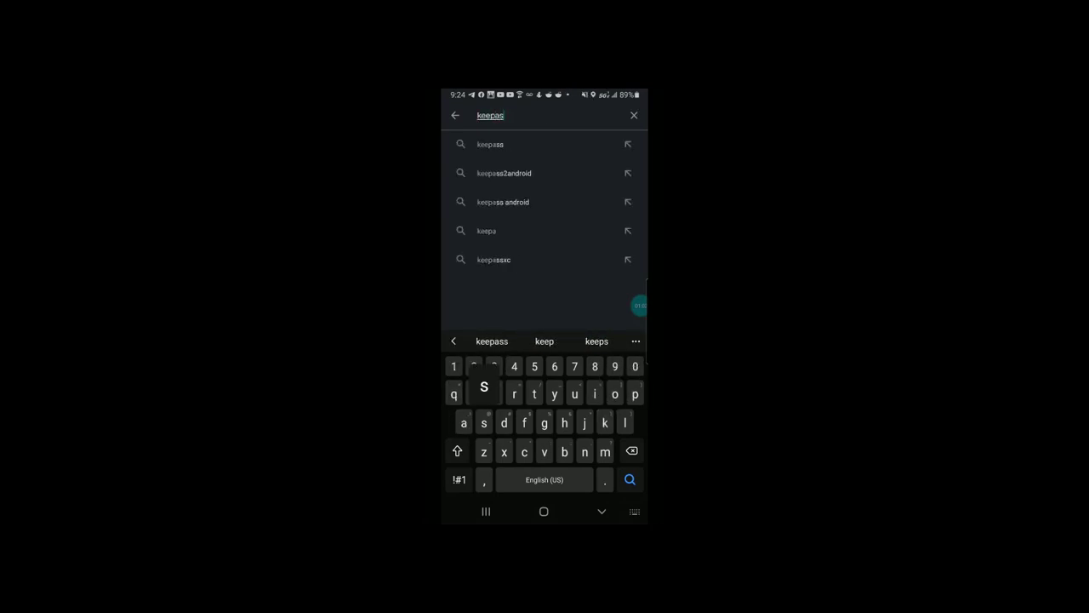
click(492, 143)
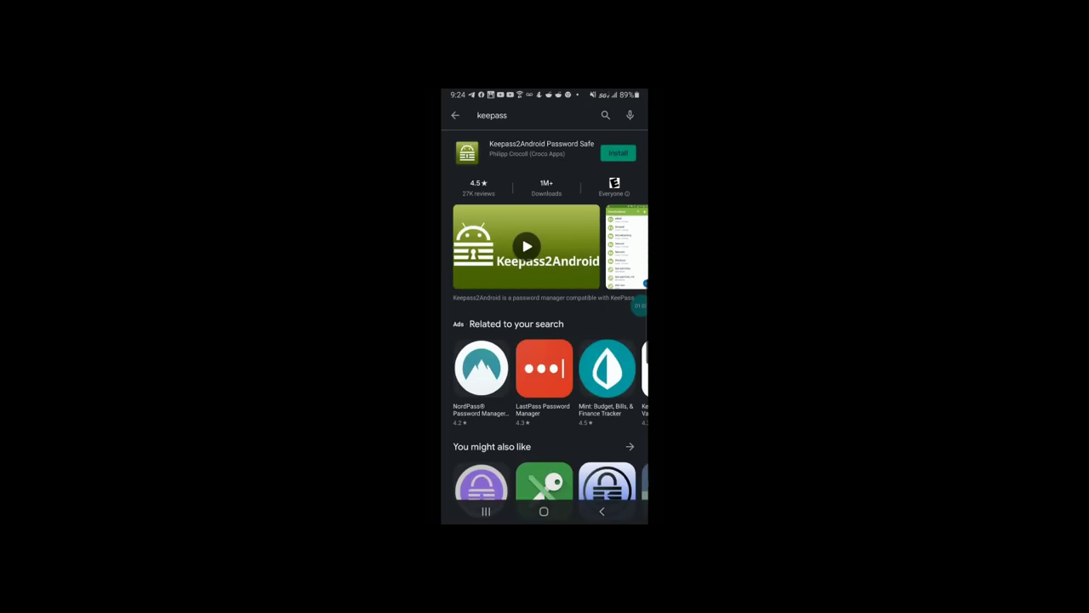
click(618, 153)
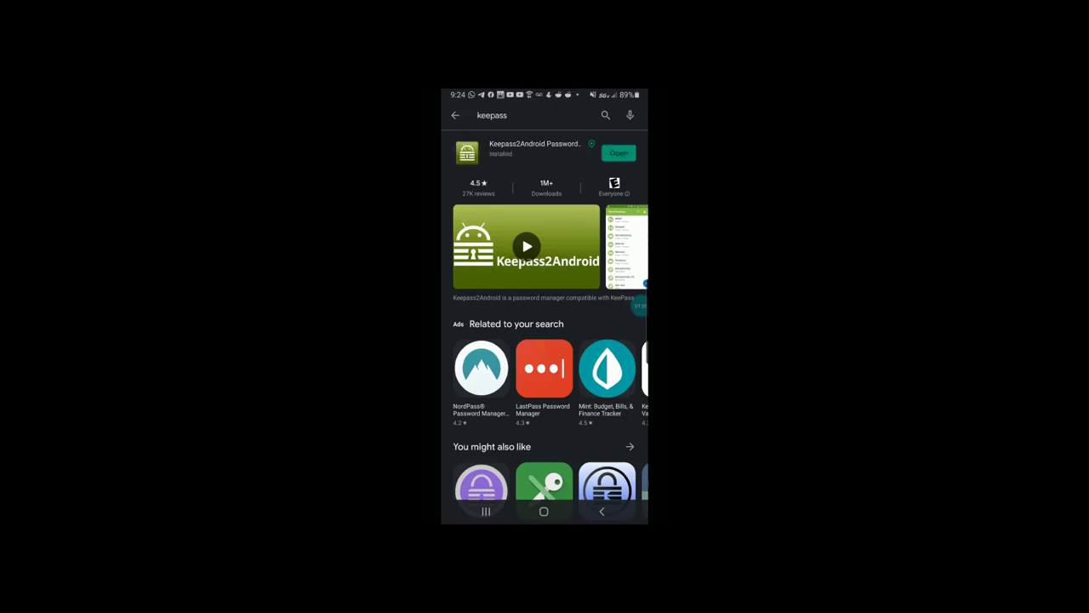
click(619, 153)
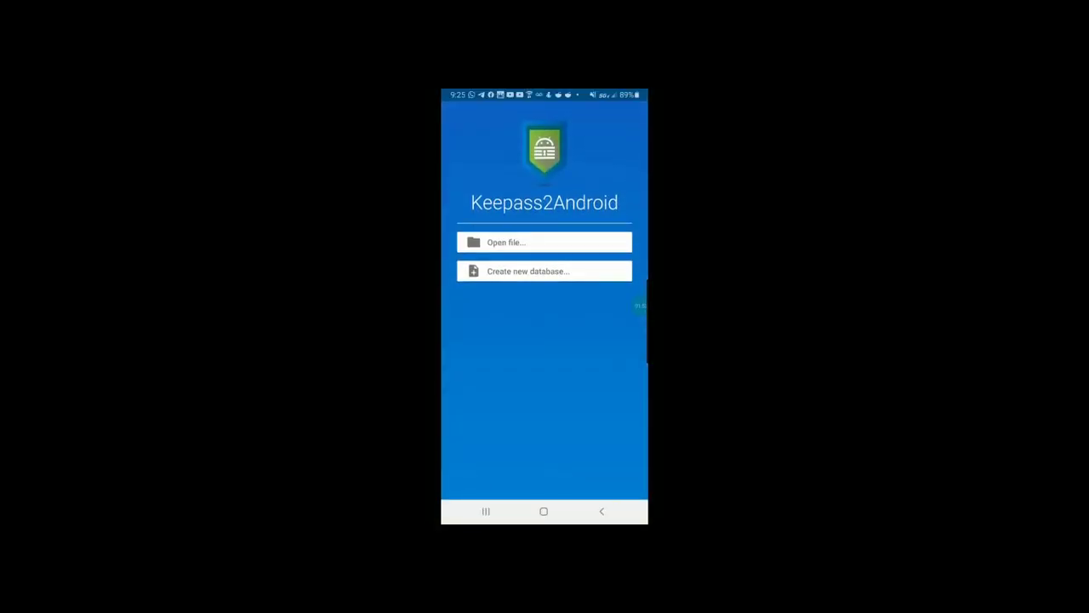
- Create a local keepass.kdbx database in Keepass2Android, protected by a confirmed master password
click(545, 271)
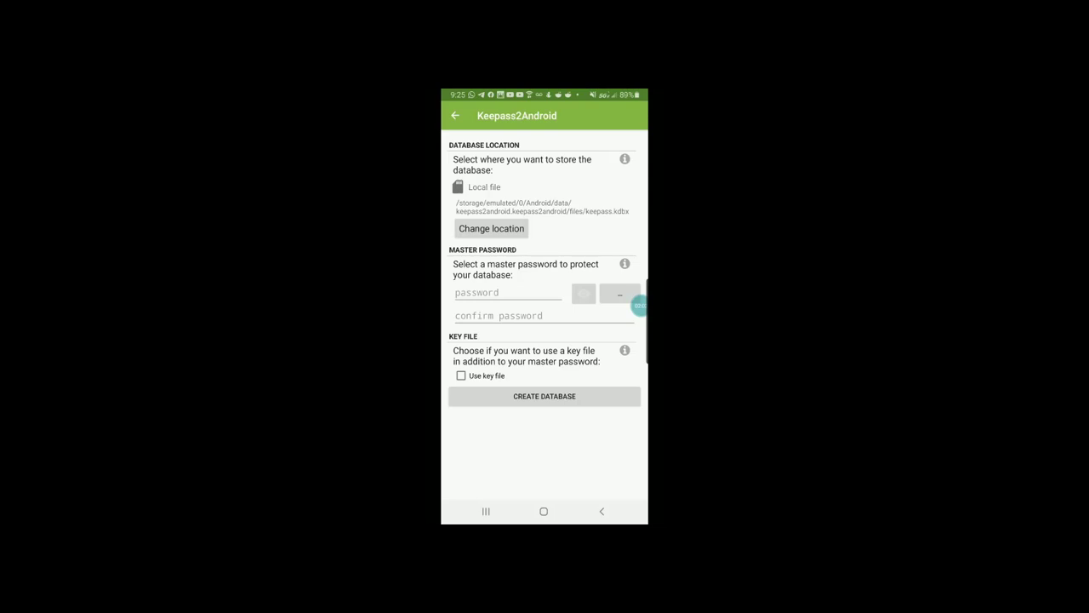
click(508, 292)
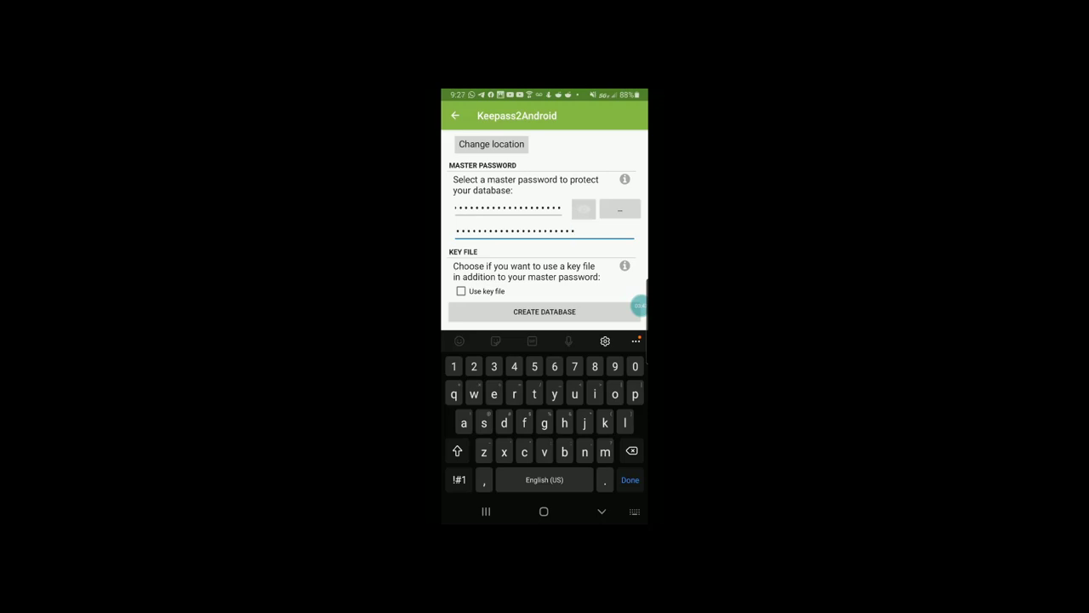
click(544, 312)
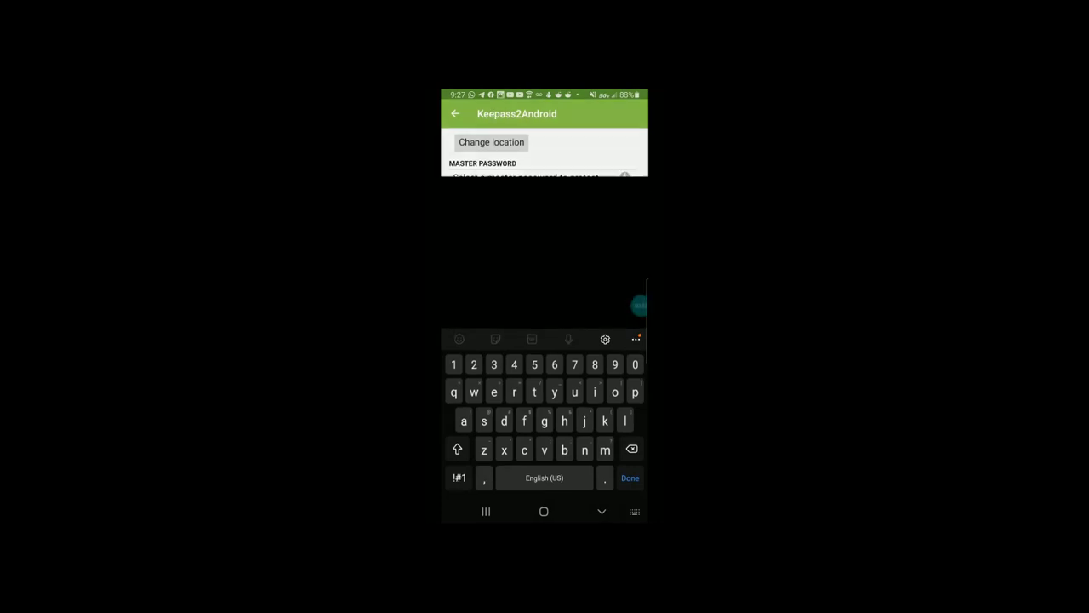